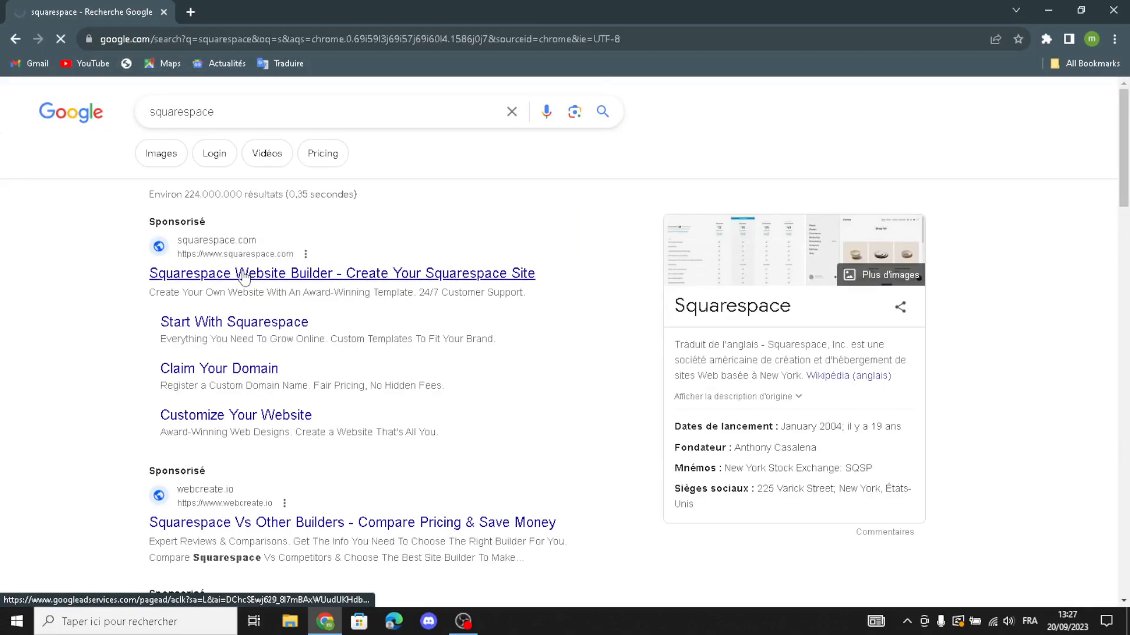
Open Squarespace's template gallery from the search results and filter it by Online Store, Memberships, Courses and Services
click(244, 275)
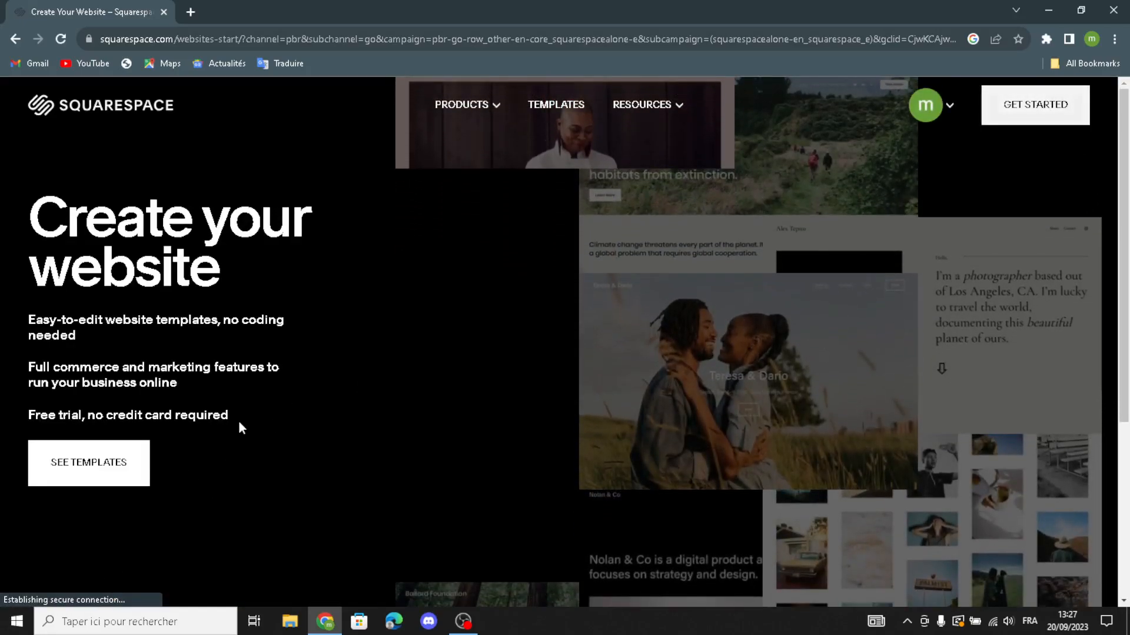
click(63, 481)
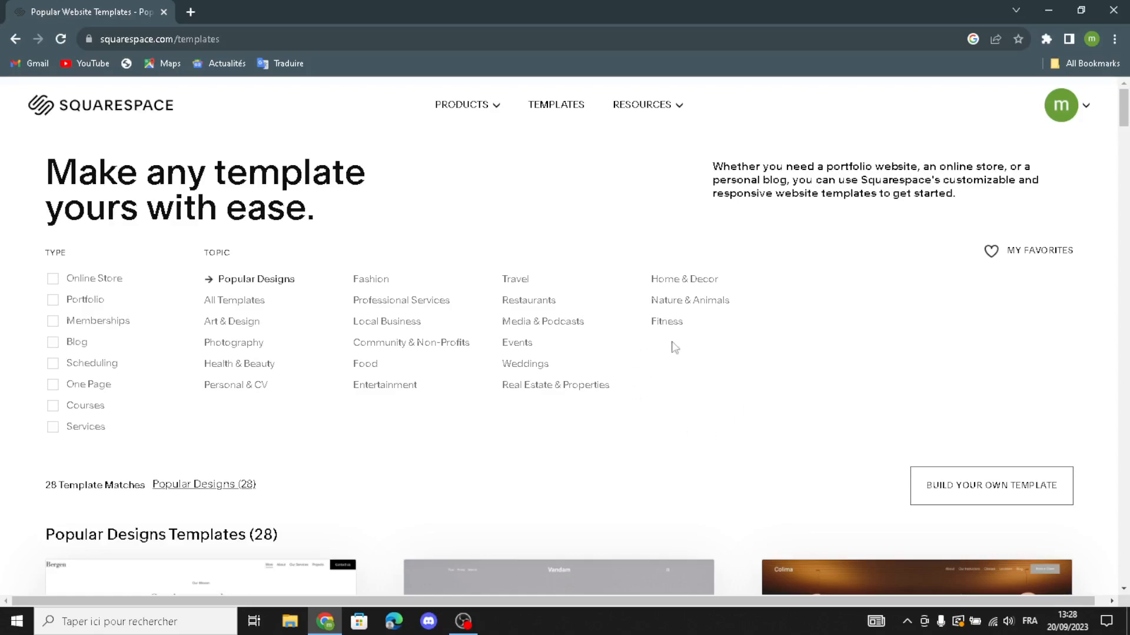
click(53, 279)
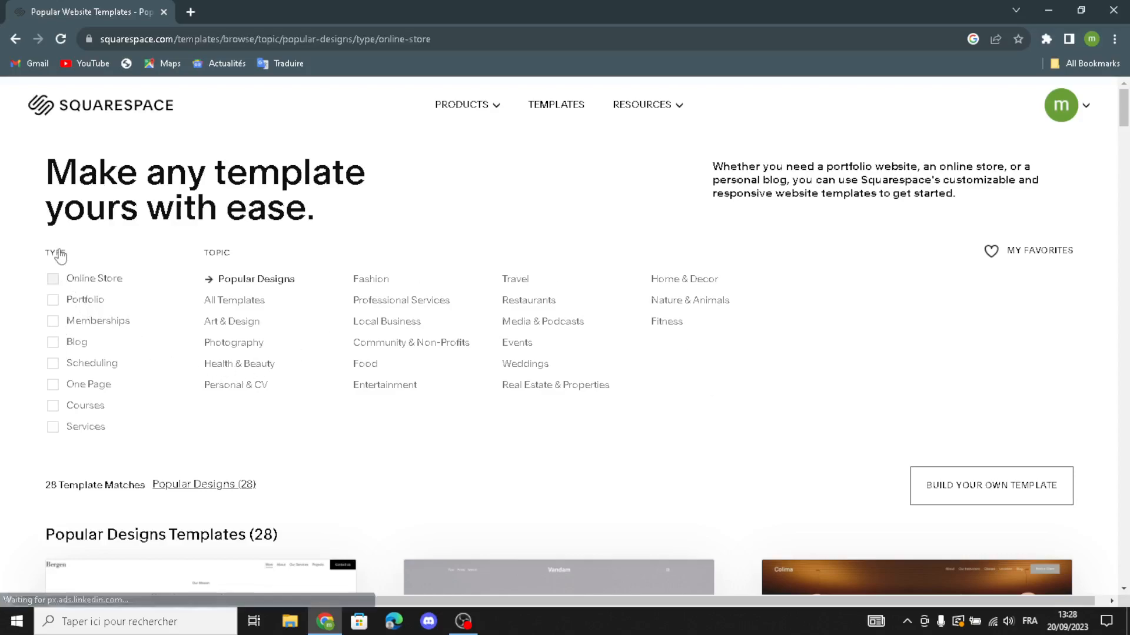
click(53, 321)
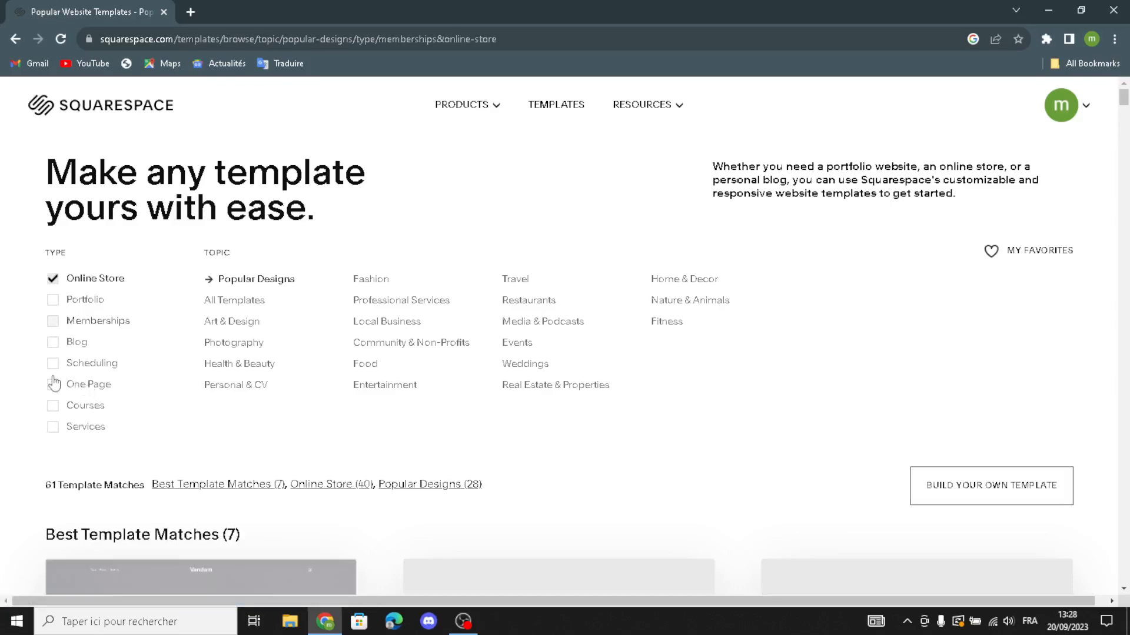
click(53, 405)
click(55, 428)
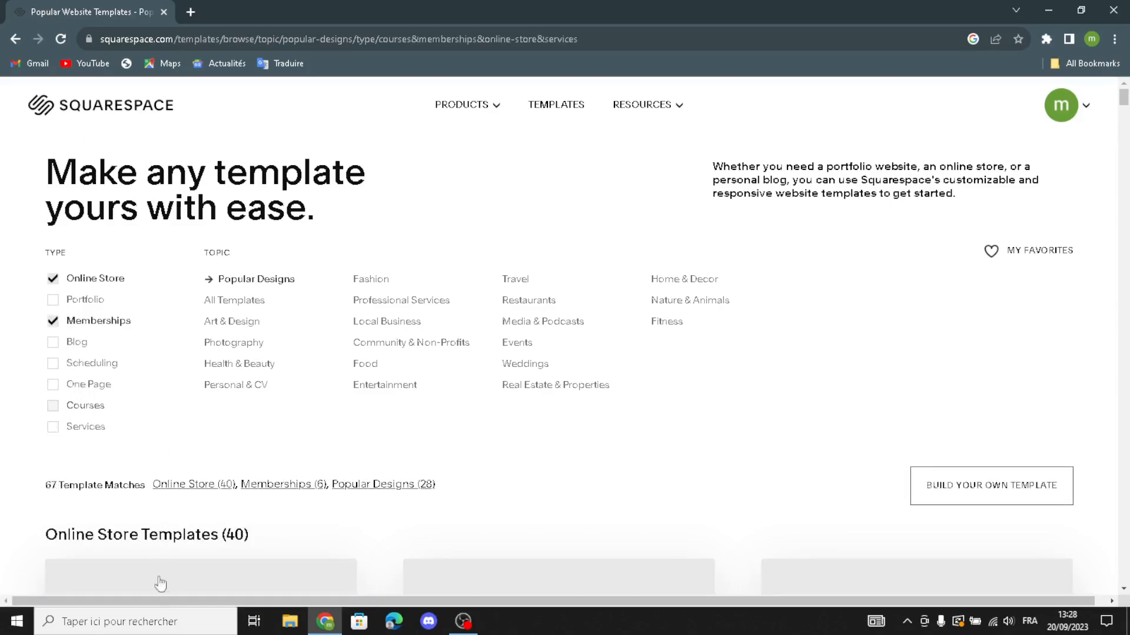
Start building a custom website template with Squarespace Blueprint from the "Build your own template" offer
scroll(507, 462, down, 1)
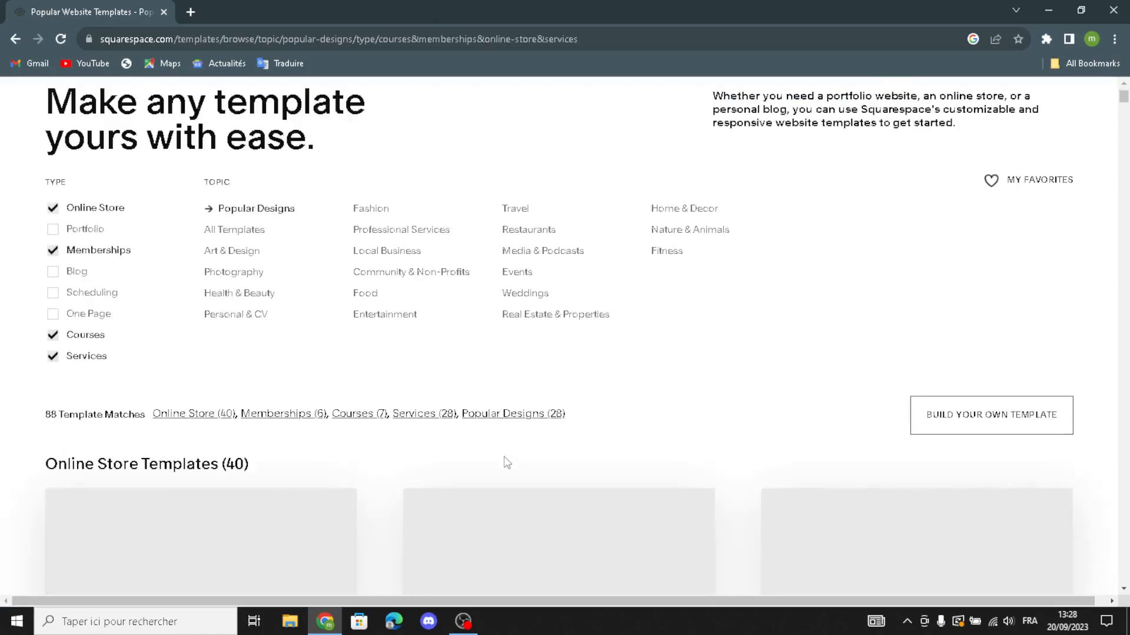
scroll(507, 462, down, 2)
scroll(505, 471, down, 5)
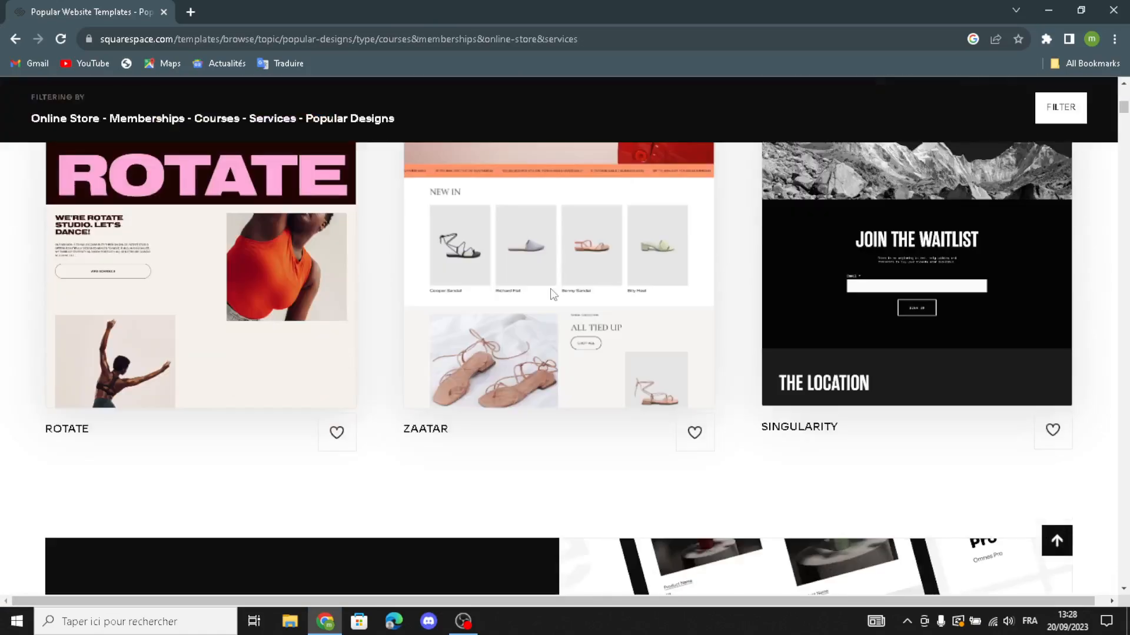
scroll(553, 294, down, 8)
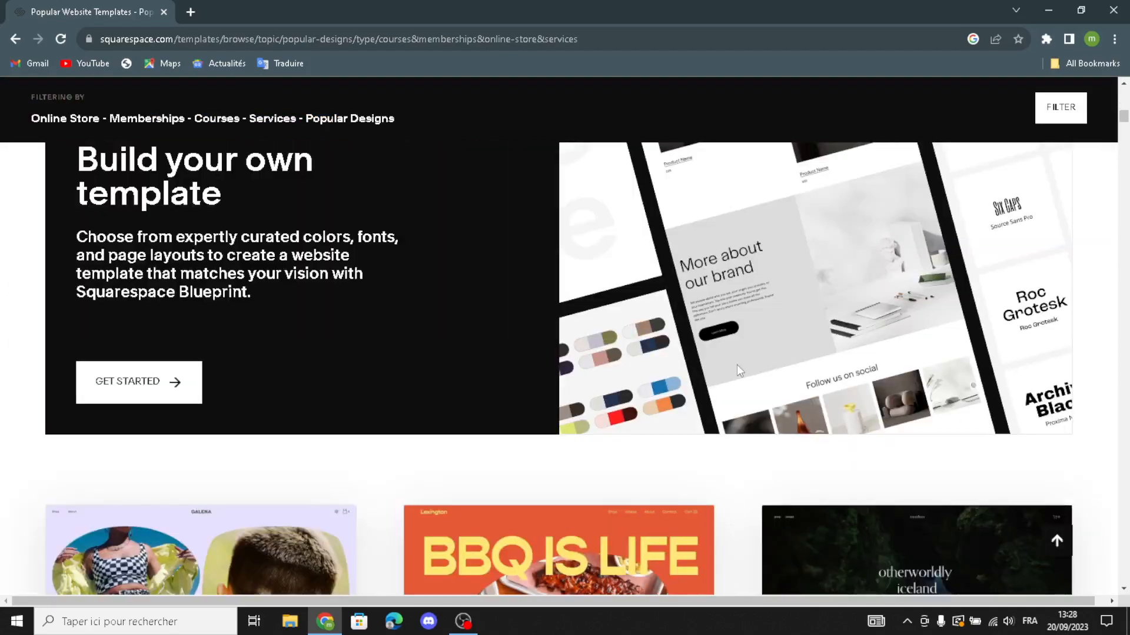
scroll(842, 385, up, 5)
scroll(400, 356, down, 3)
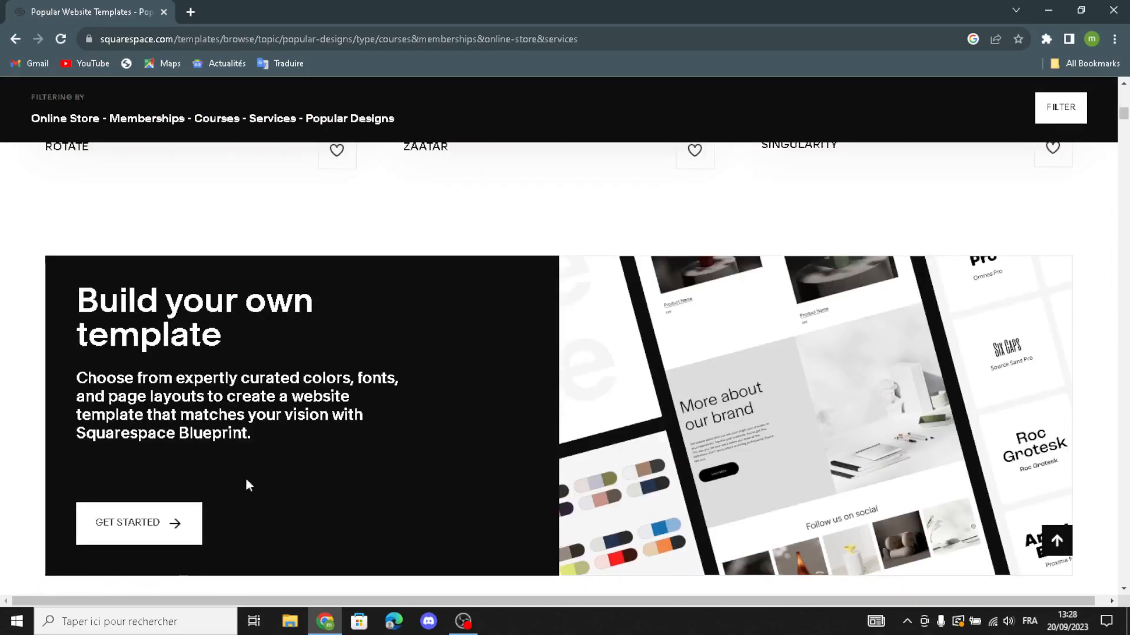
click(140, 533)
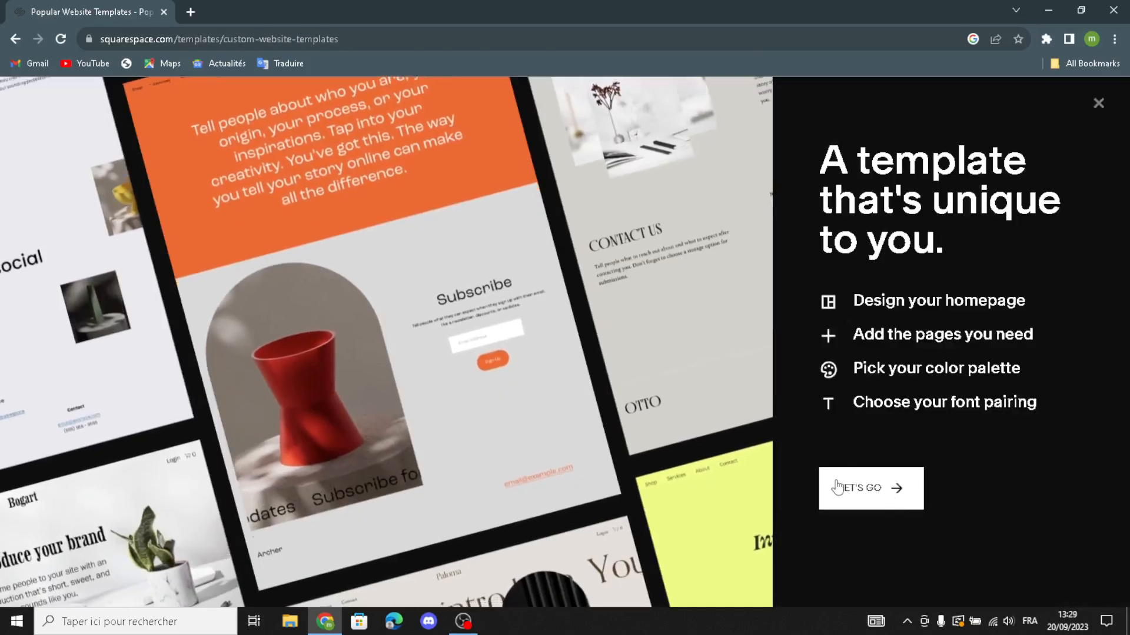
click(831, 494)
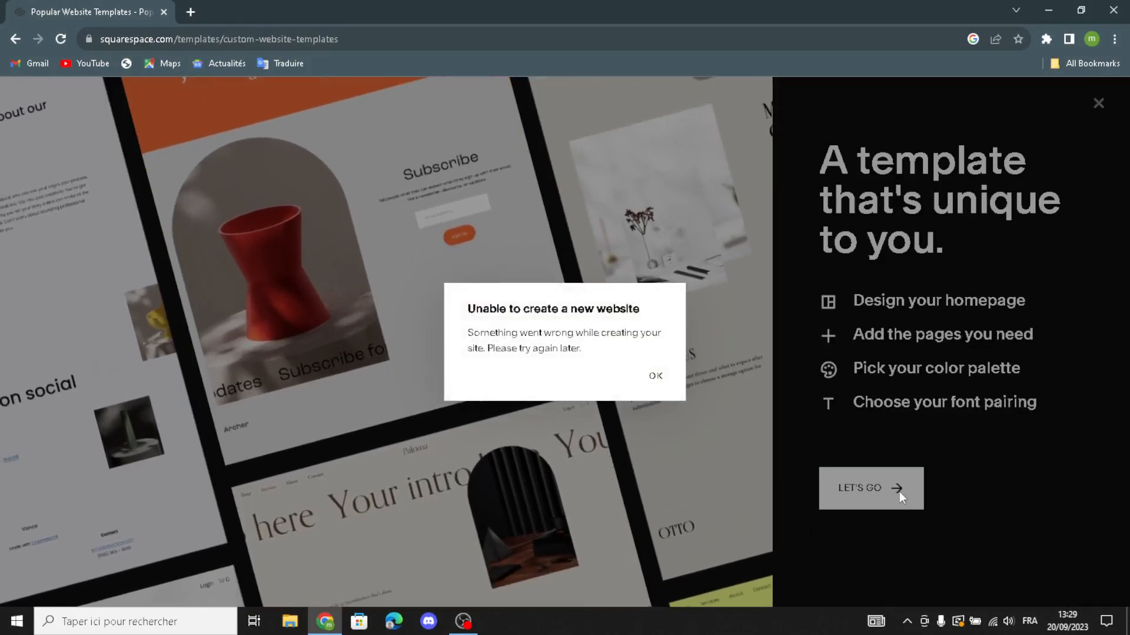
click(899, 496)
click(834, 491)
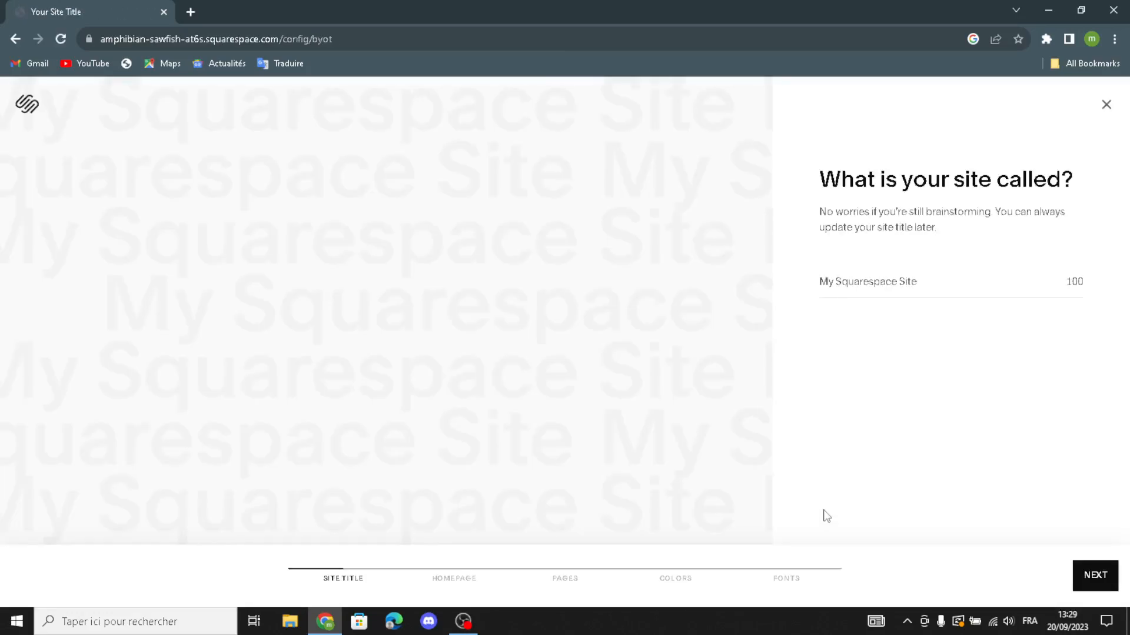
Name the site PlayHub and continue to the homepage builder
click(865, 276)
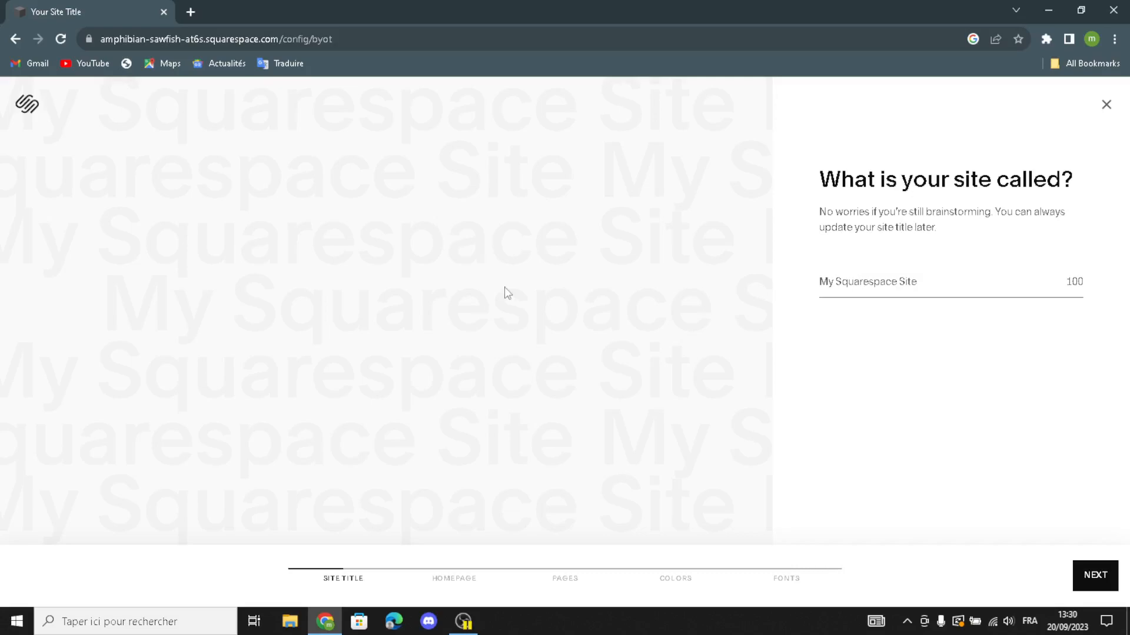
text(PlayHub)
click(1089, 575)
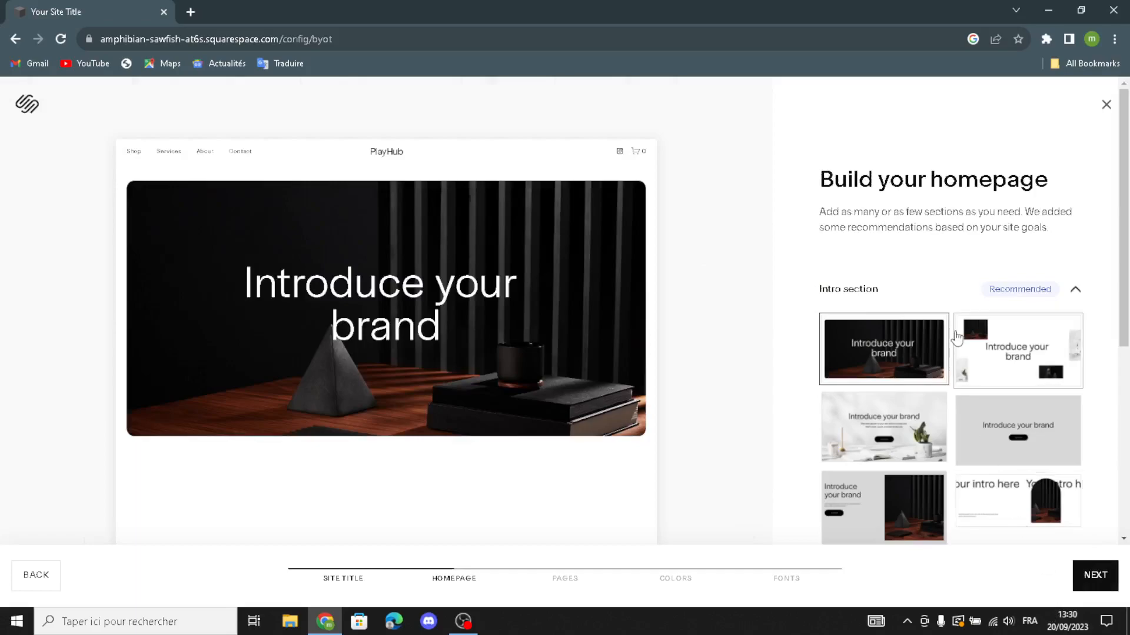
Add the plain grey "Introduce your brand" intro section and the "Shop our product" section with the arched image to the homepage
scroll(956, 338, down, 2)
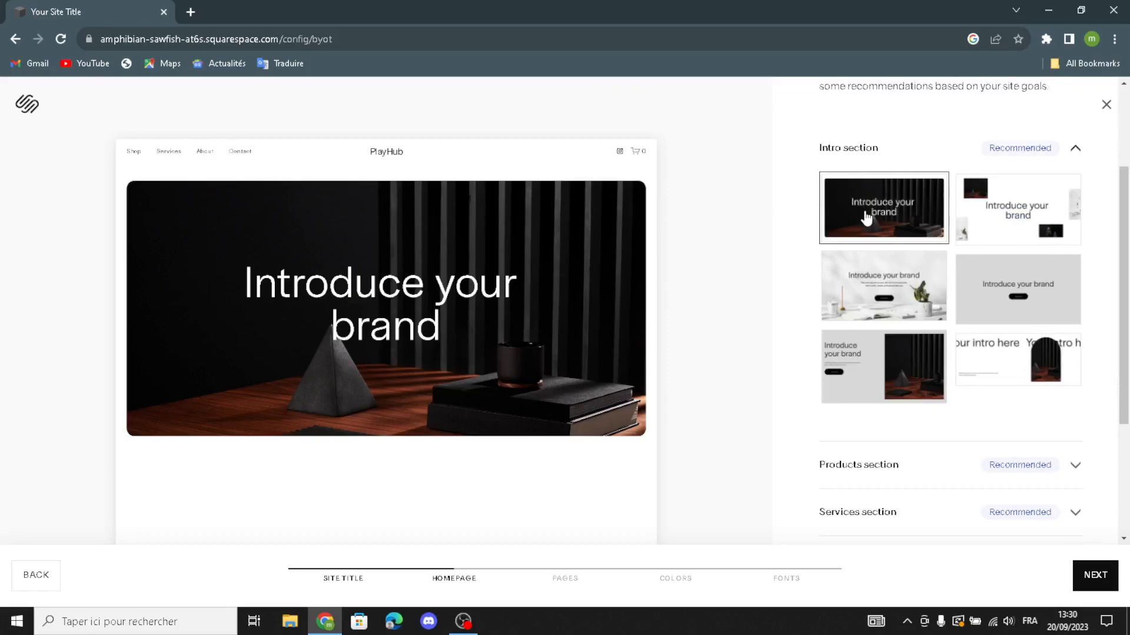
click(1012, 301)
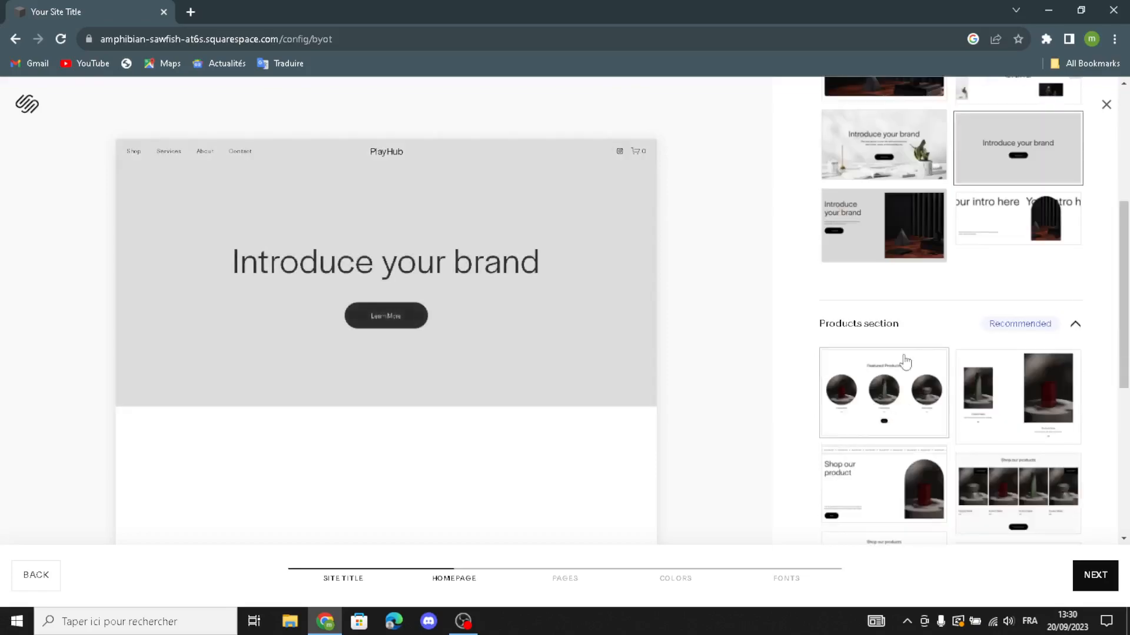
scroll(941, 394, down, 2)
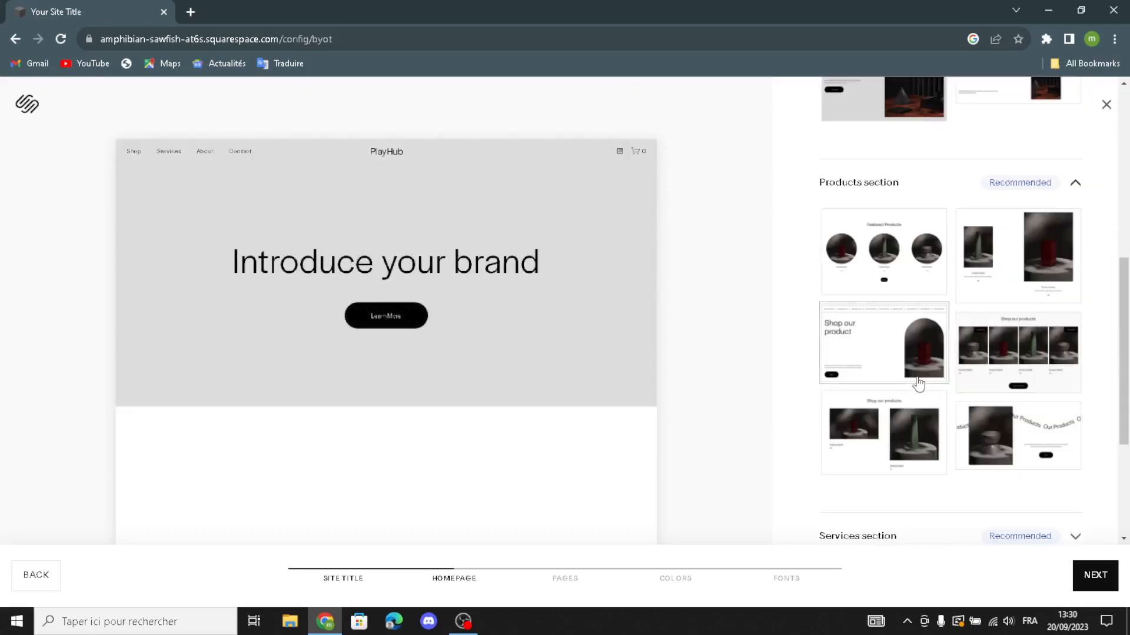
click(912, 385)
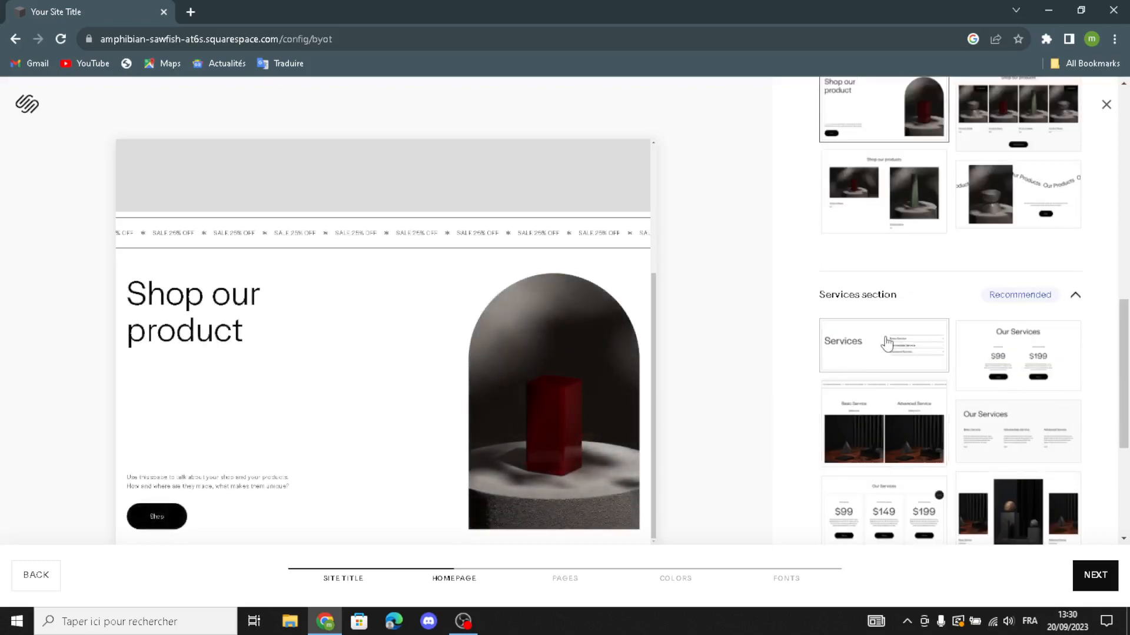
Add the Services section with the service list and the grey text-only About section to the homepage
click(889, 368)
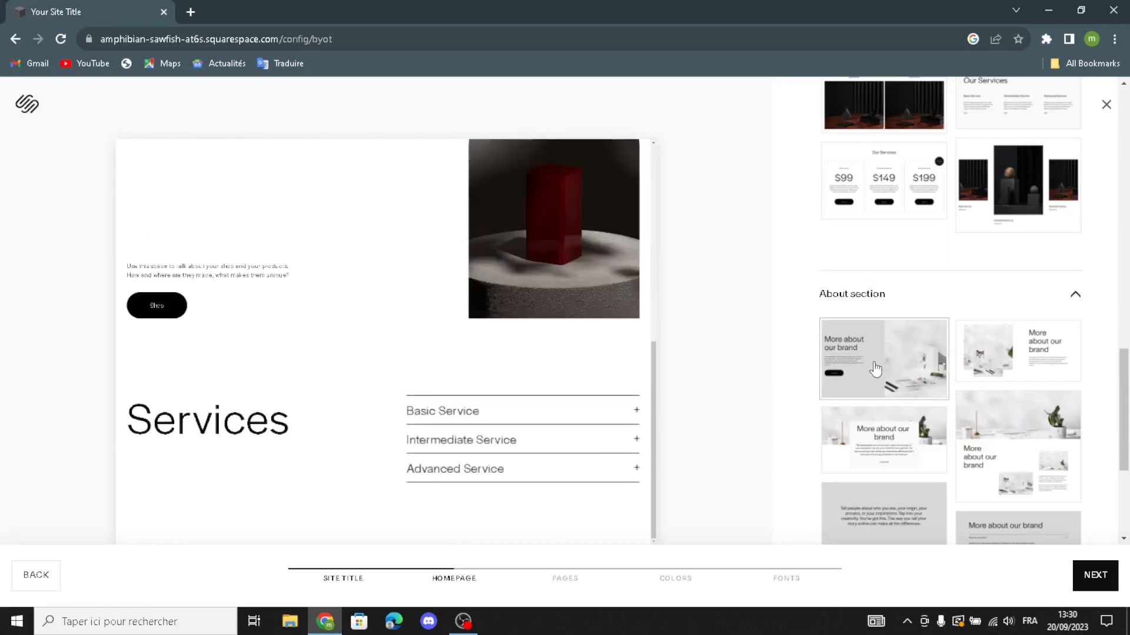
scroll(883, 376, down, 1)
scroll(913, 409, down, 1)
click(908, 392)
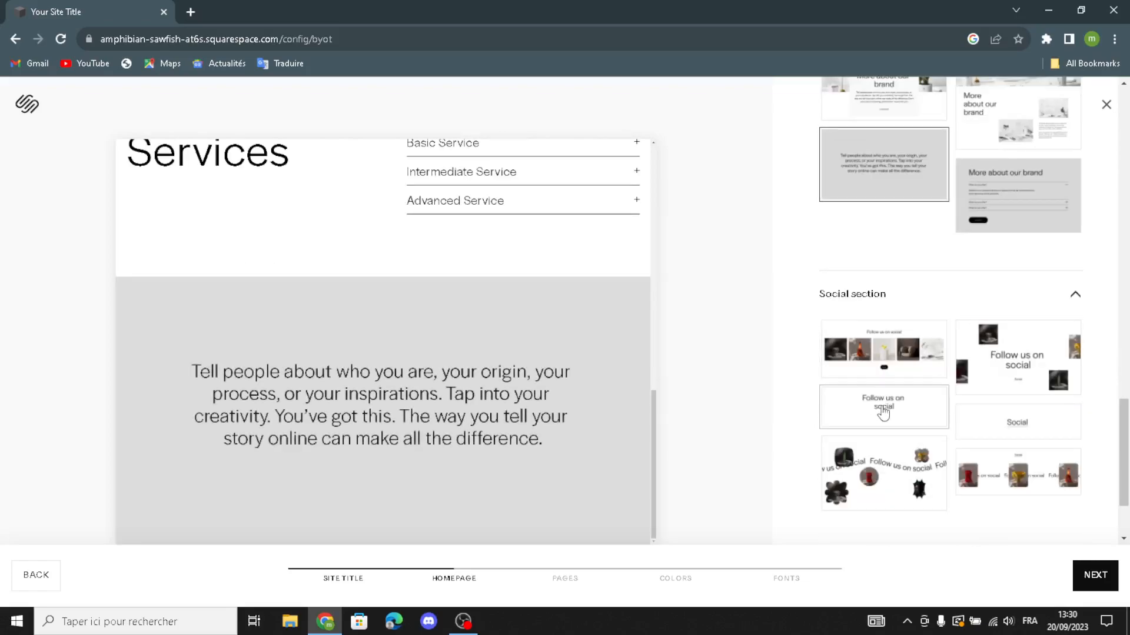
Add the text-only "Follow us on social" section and the image-free "Contact Us" form section to the homepage
click(881, 413)
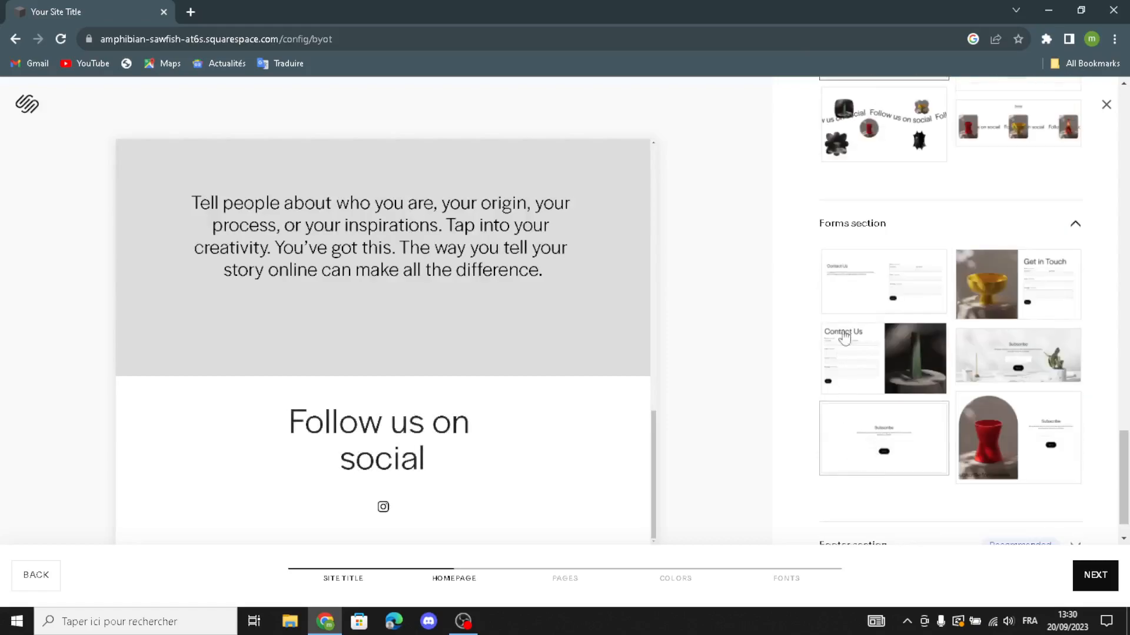
click(887, 312)
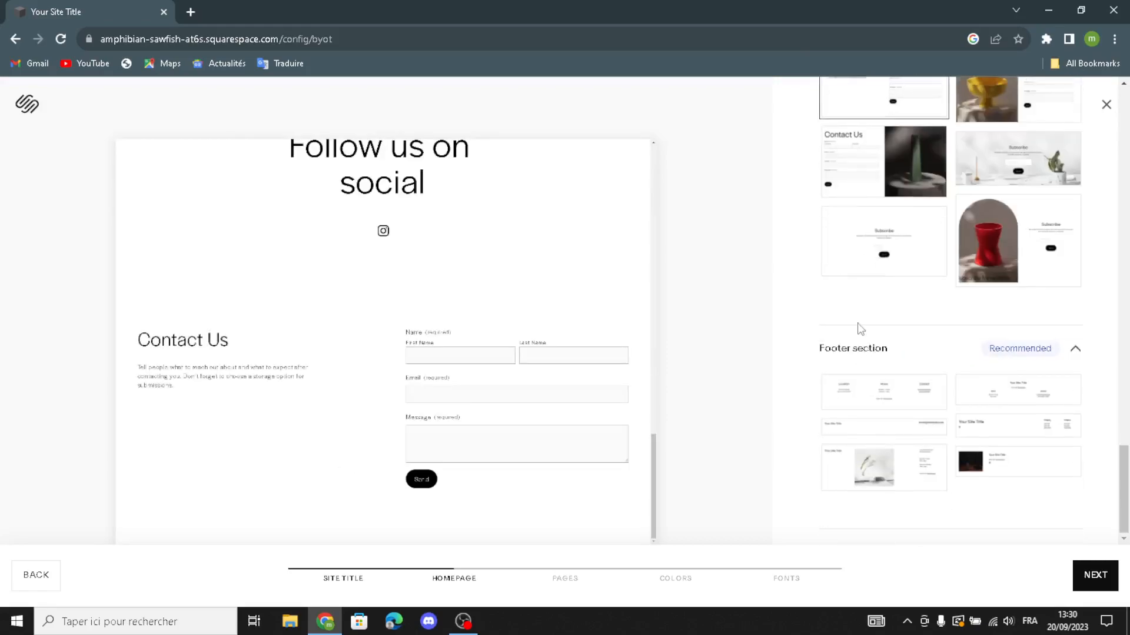
Choose the three-column footer layout and accept the recommended About, Contact, Shop and Services pages
click(856, 368)
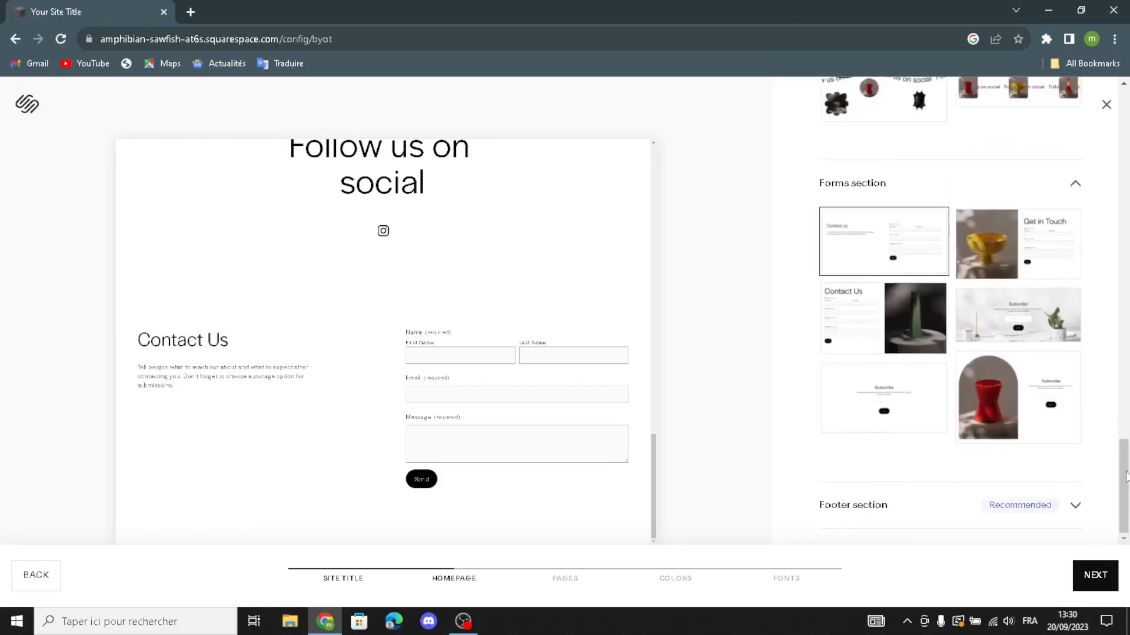
click(1064, 505)
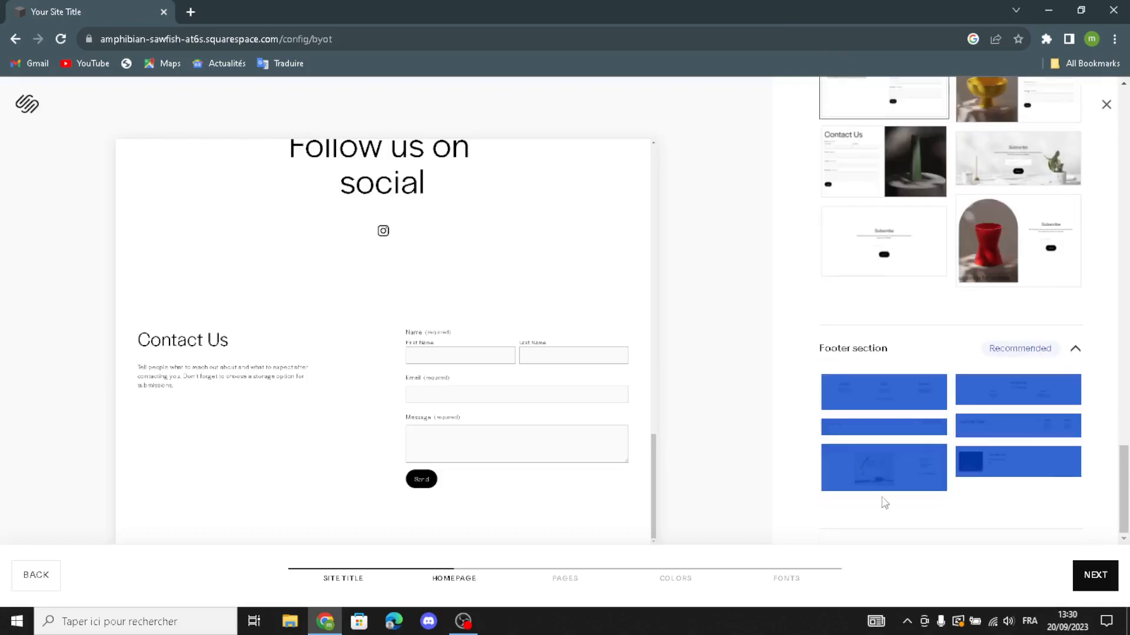
click(889, 402)
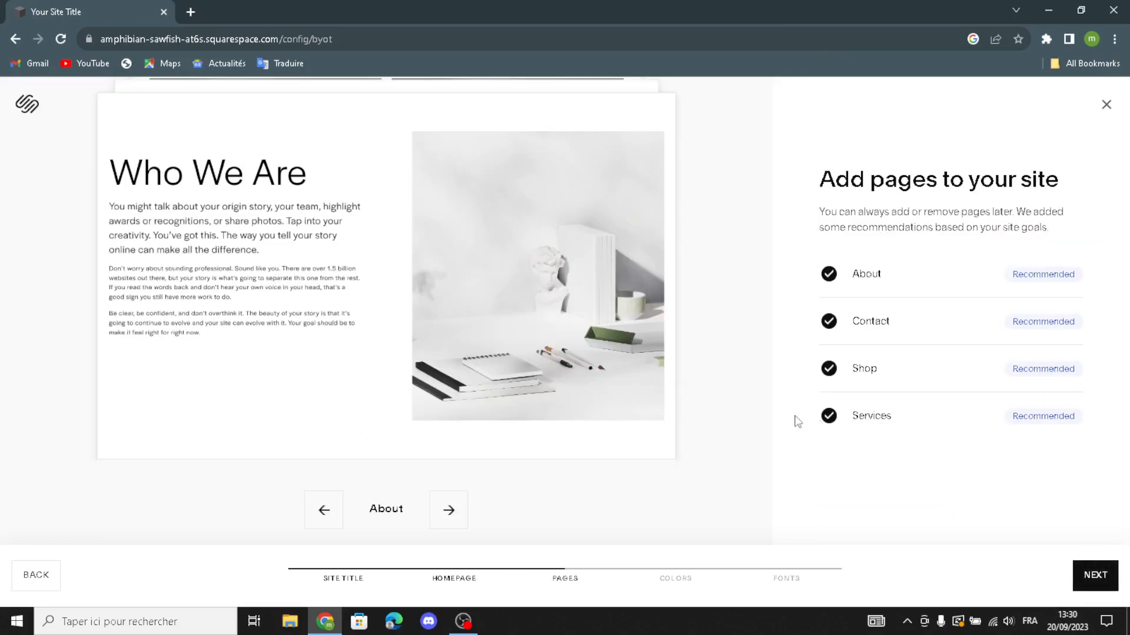
click(1093, 575)
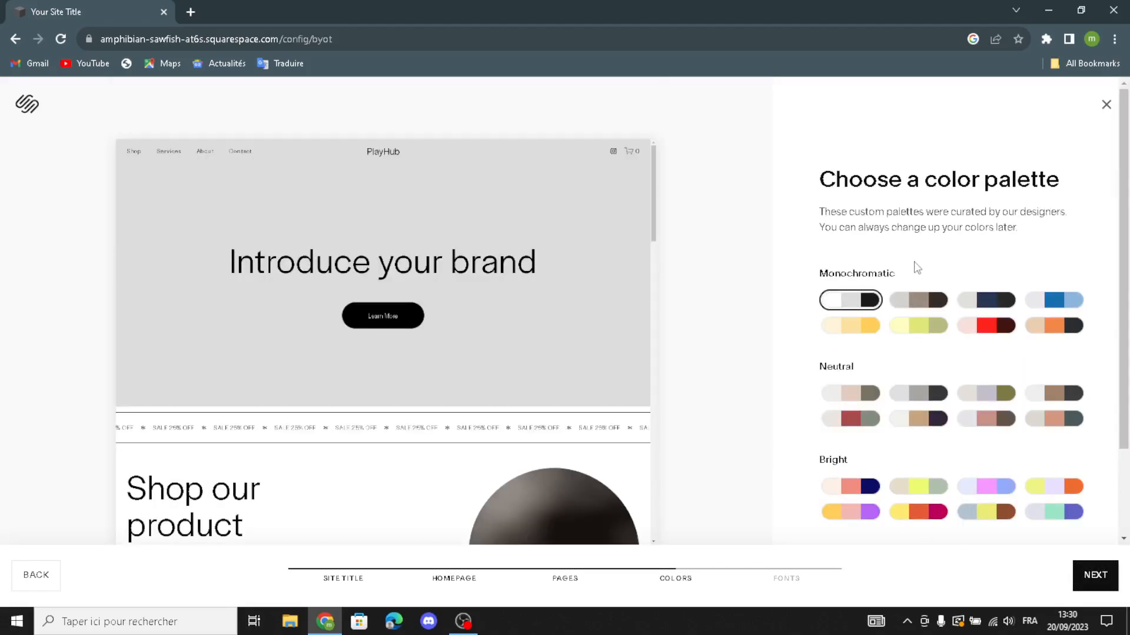
Choose the monochromatic palette with light grey, navy and black, and the Work Sans font pairing
click(1001, 301)
click(1100, 573)
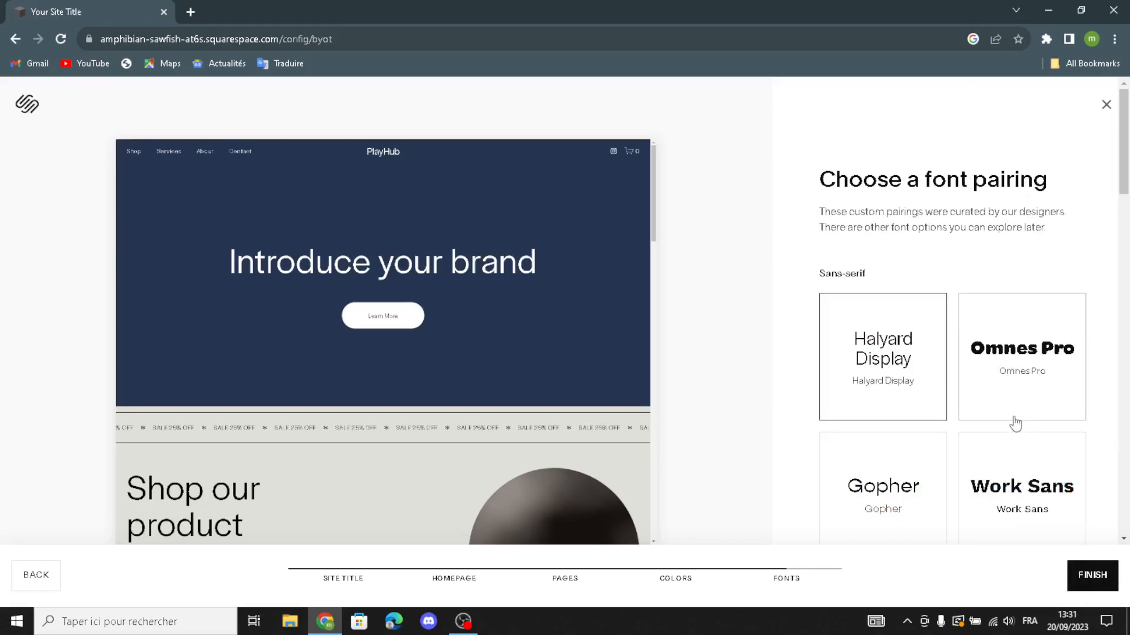
click(1009, 486)
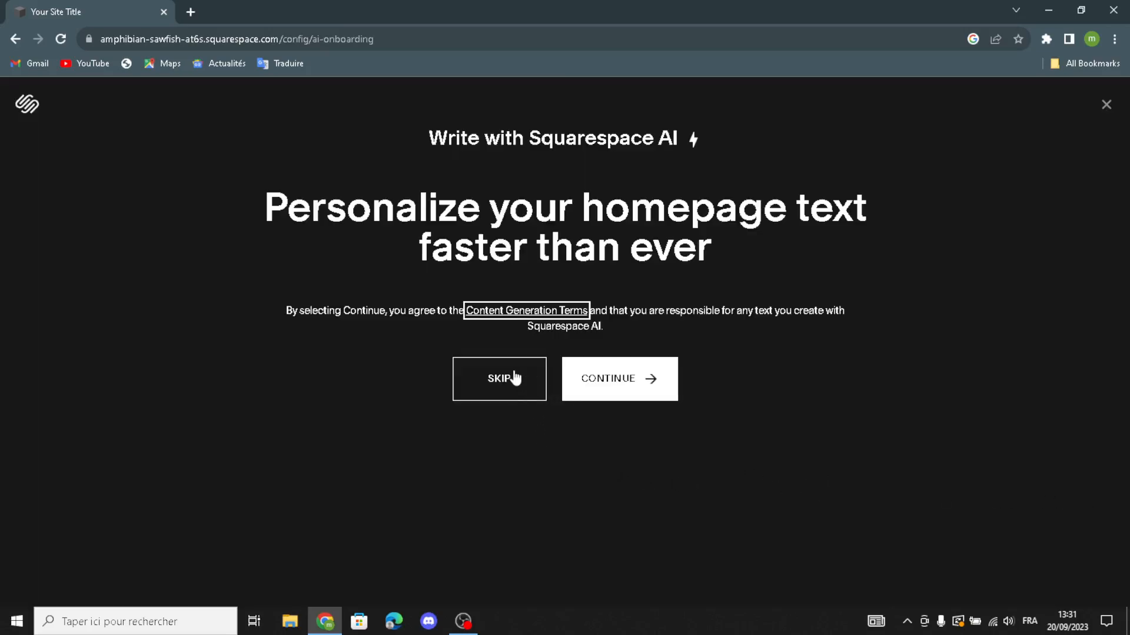
Continue with Squarespace AI, describe the site as "toys and games store business", and proceed to the writing style
click(626, 382)
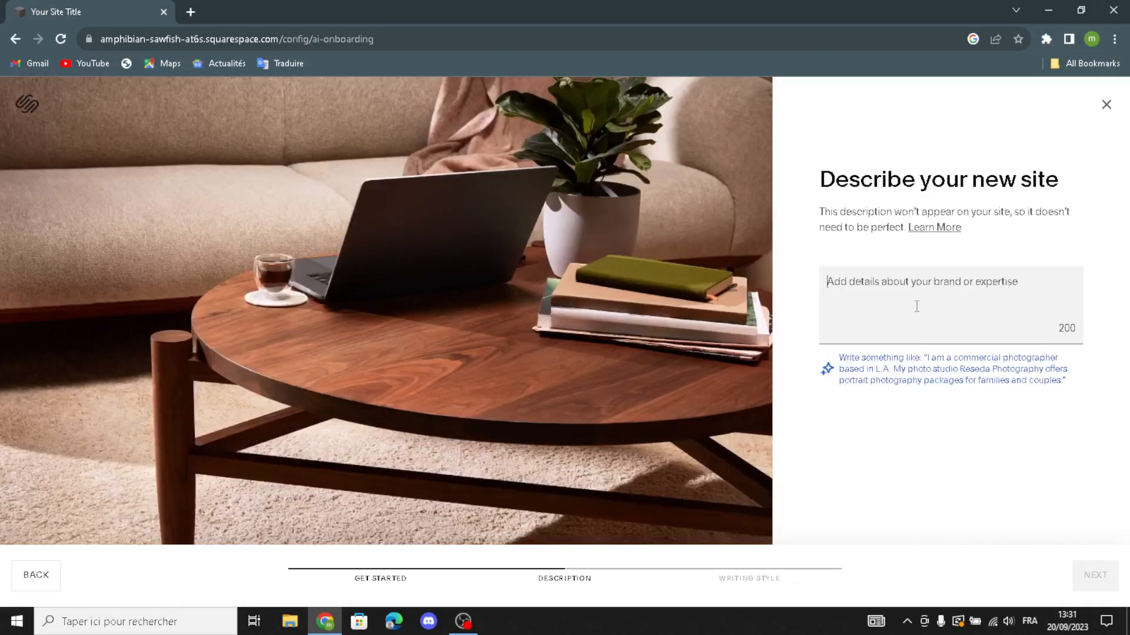
text(tiys)
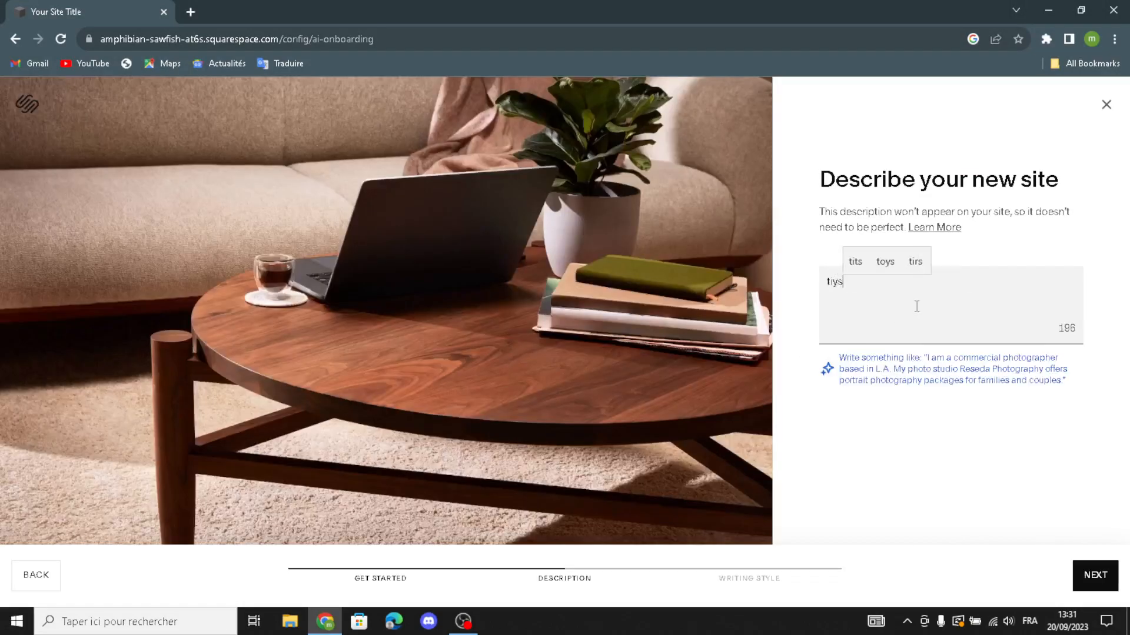
key(BackSpace)
key(BackSpace)
key(BackSpace)
text(oys and ga)
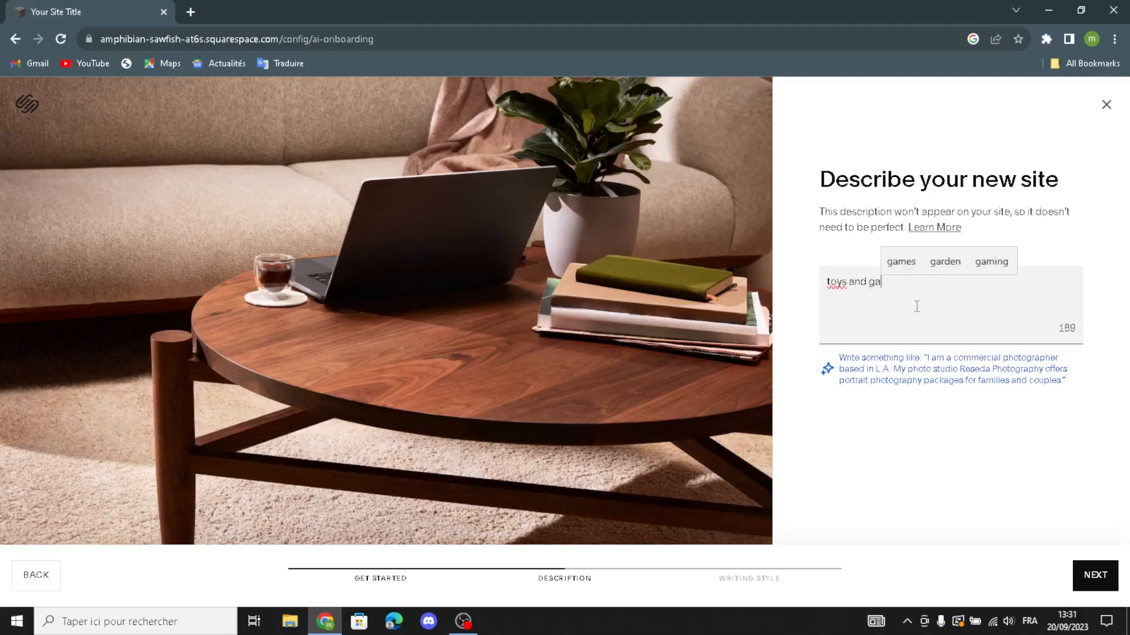
text(mes )
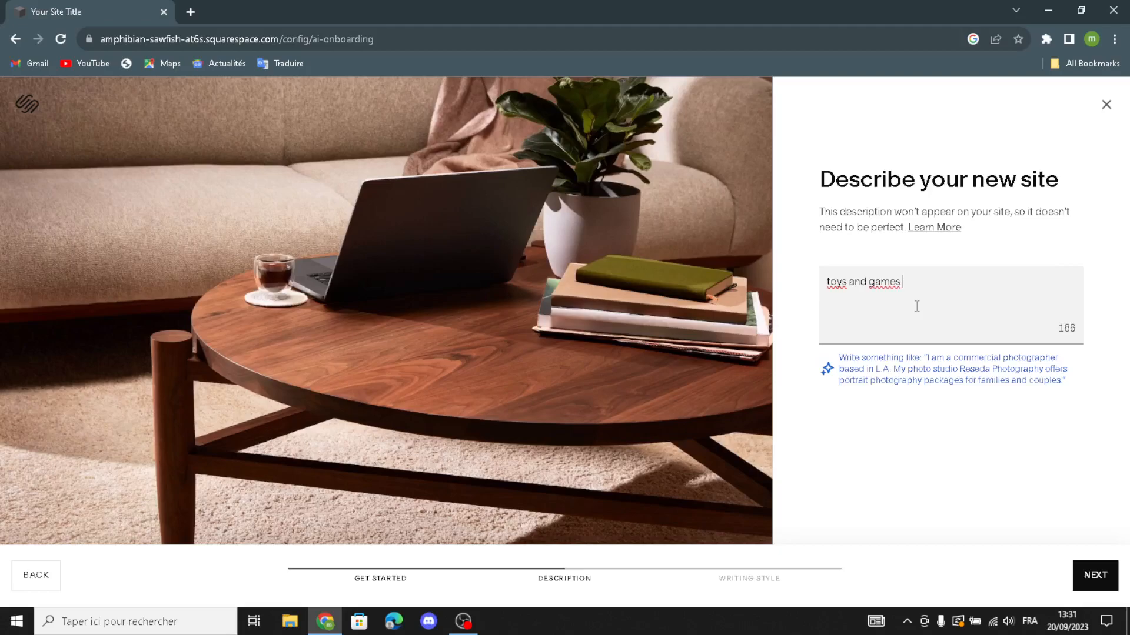
text(store b)
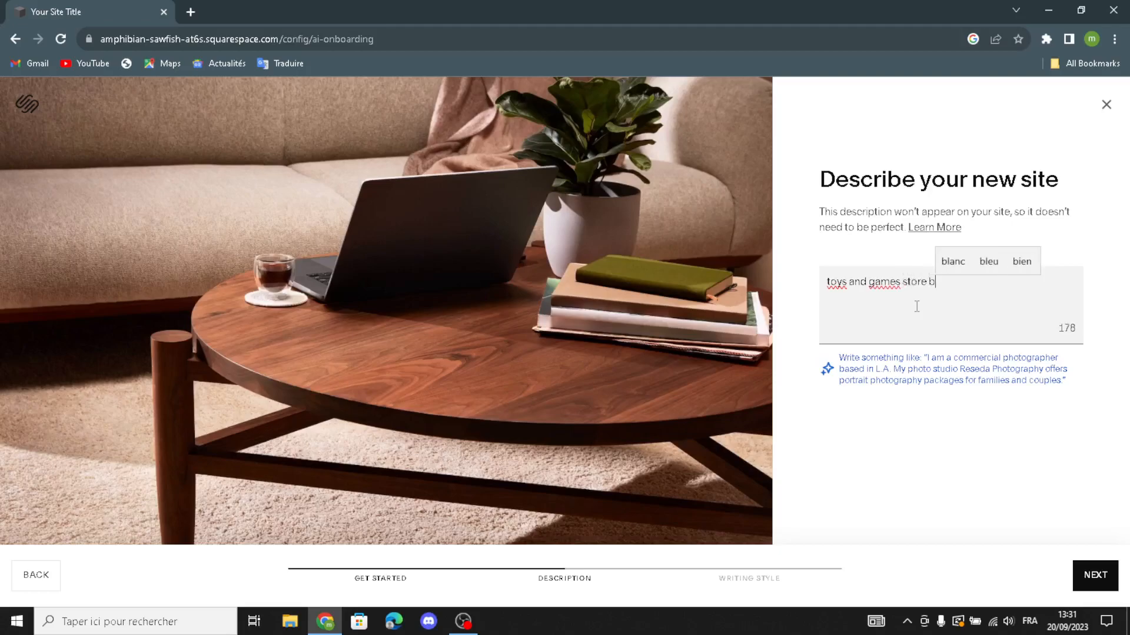
text(usiness)
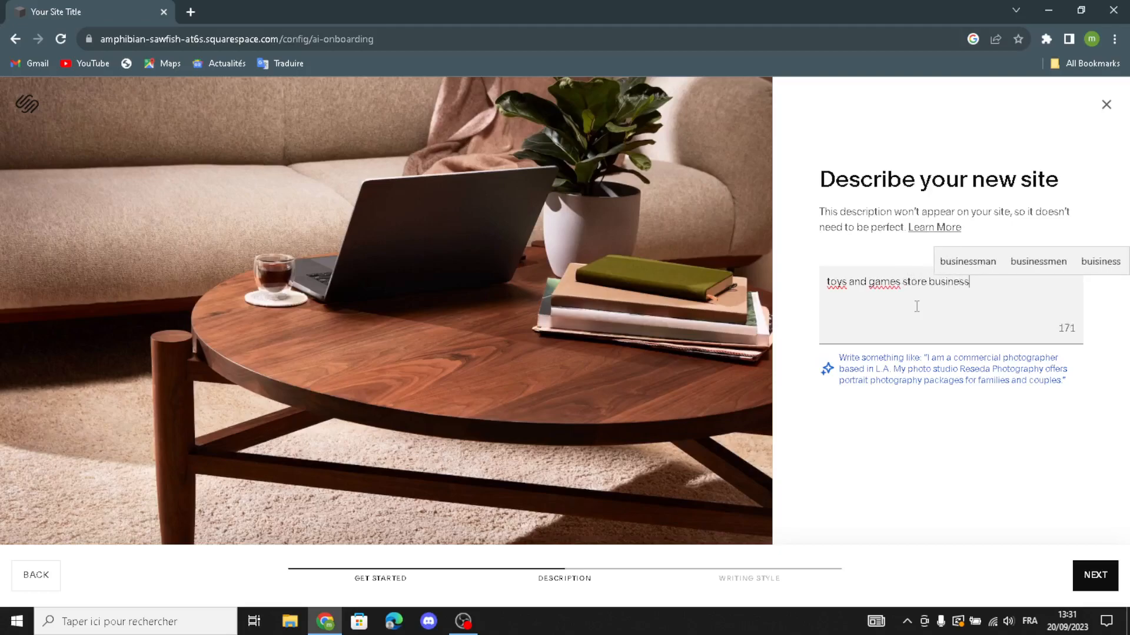
click(1095, 575)
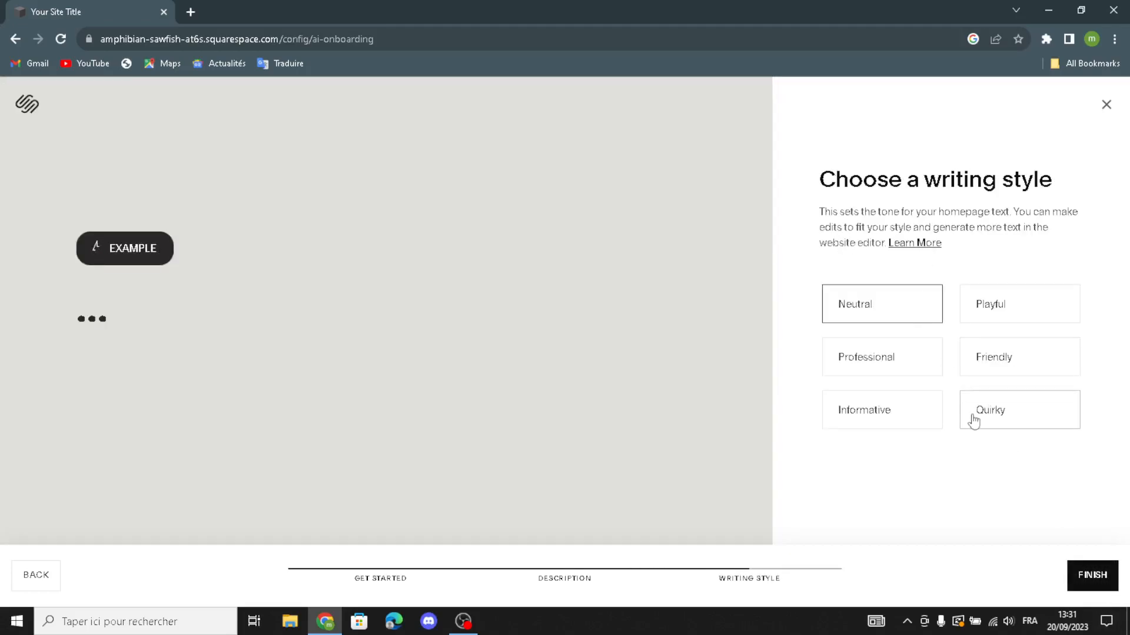
Choose the Professional writing style for the homepage text and finish the AI setup to generate the site
click(920, 367)
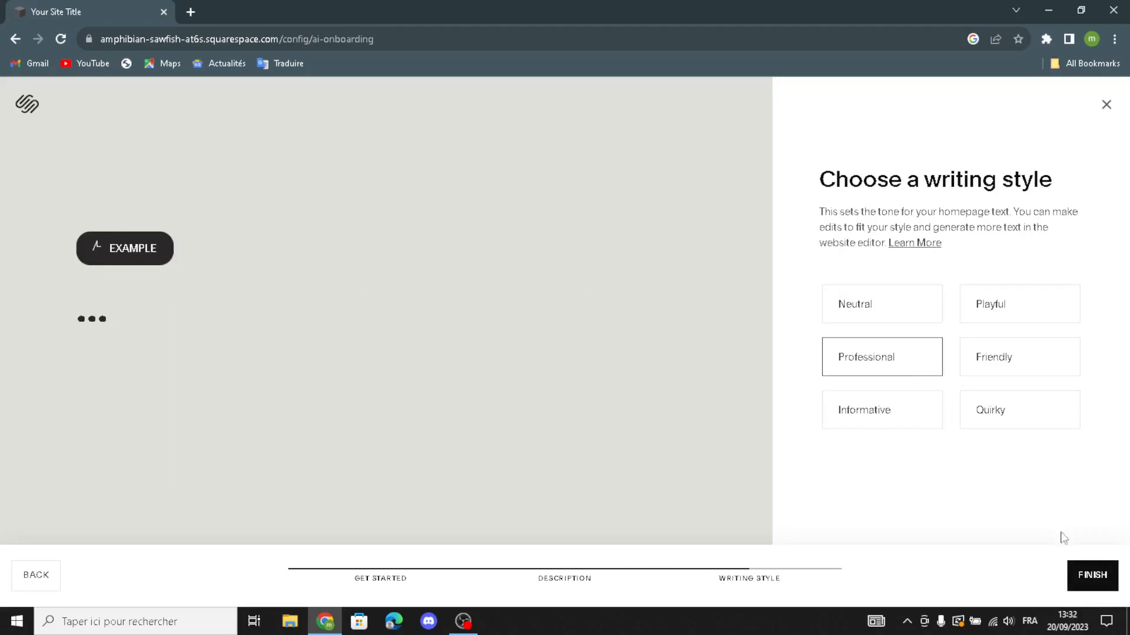
click(1100, 576)
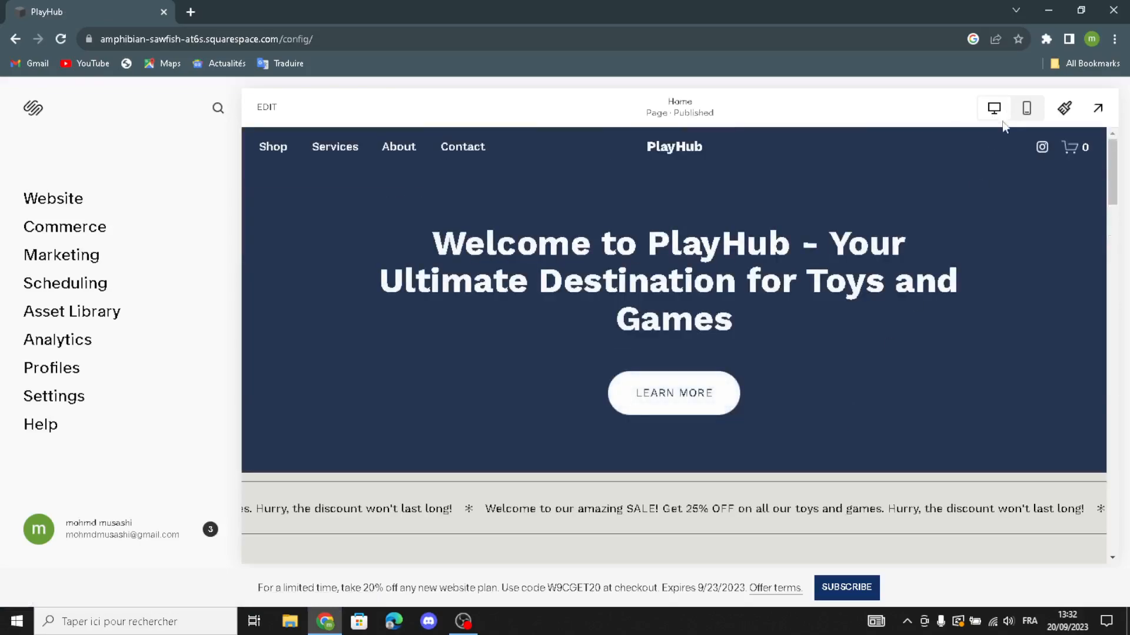
Preview the generated homepage in mobile view, look through it, and return to the desktop view
click(1026, 109)
scroll(789, 344, down, 5)
scroll(789, 345, up, 5)
click(995, 109)
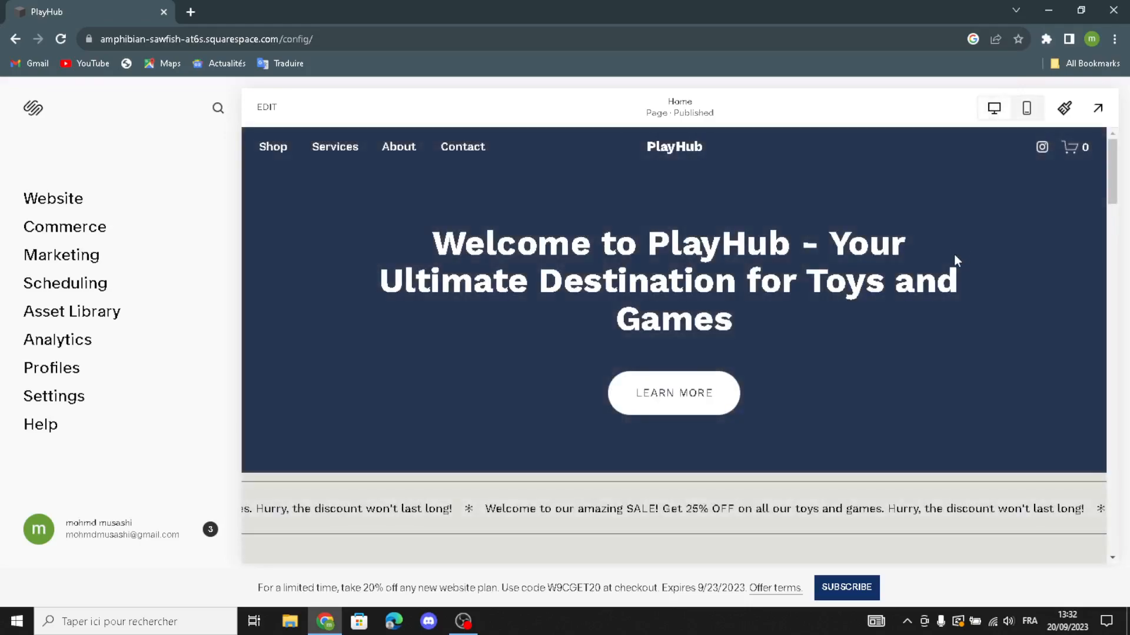
Open the site styles and review the font settings, including font pack, base size and global text styles
click(1059, 113)
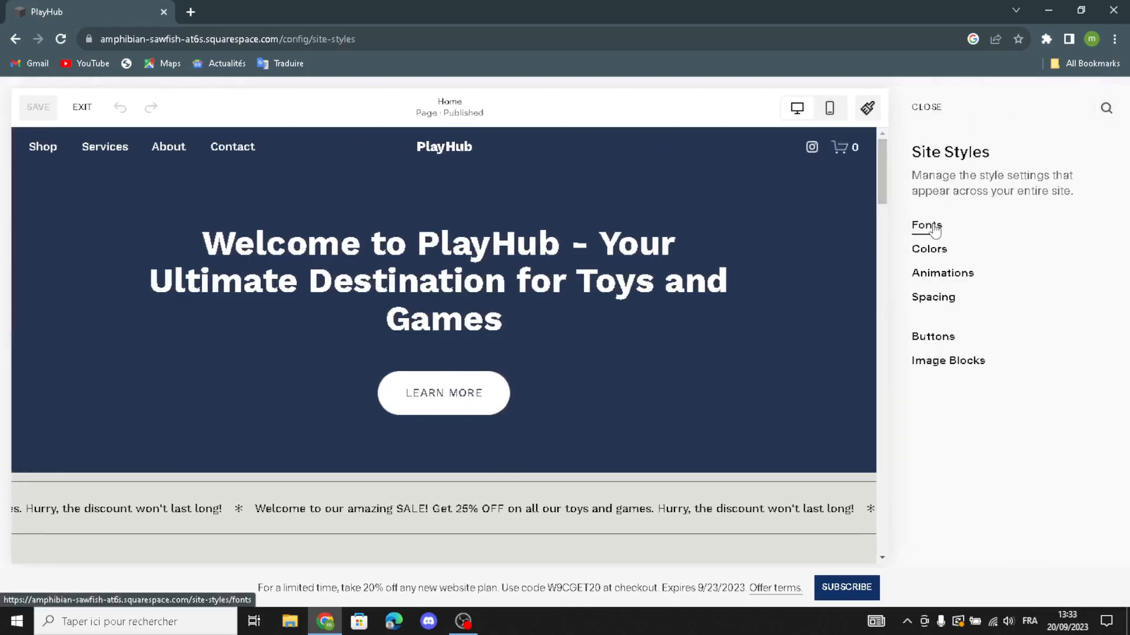
click(927, 226)
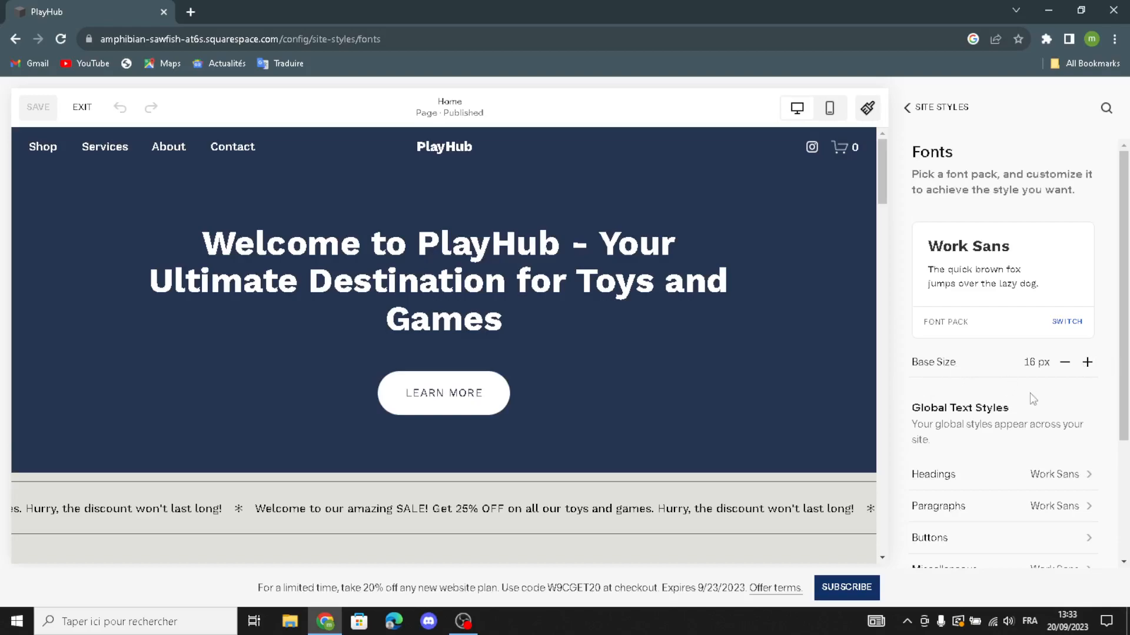
scroll(994, 437, down, 3)
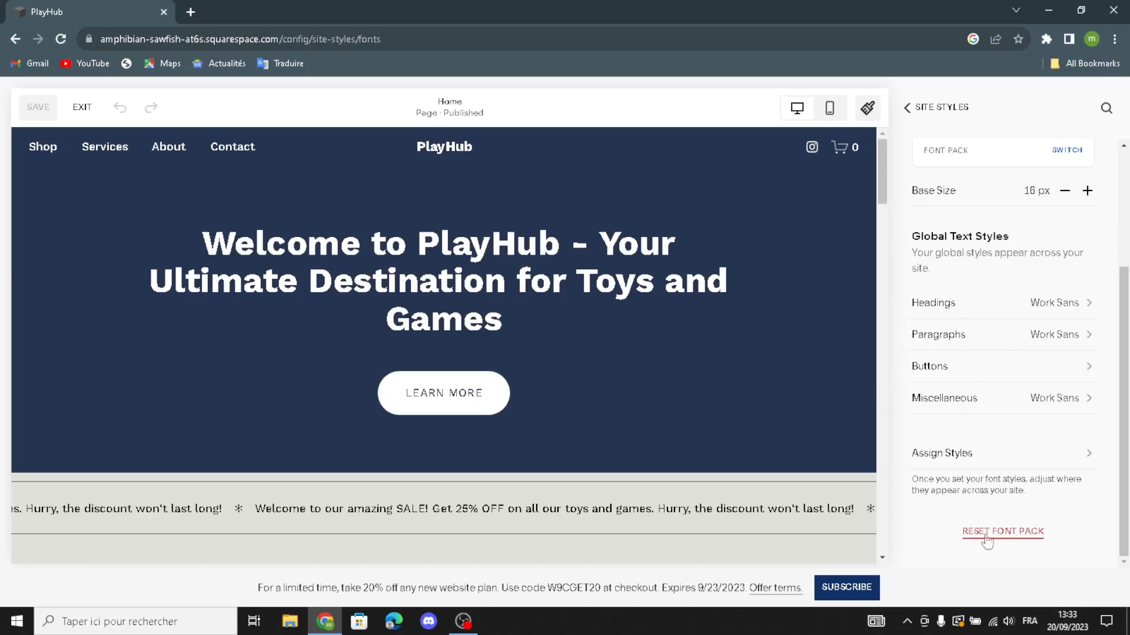
click(907, 108)
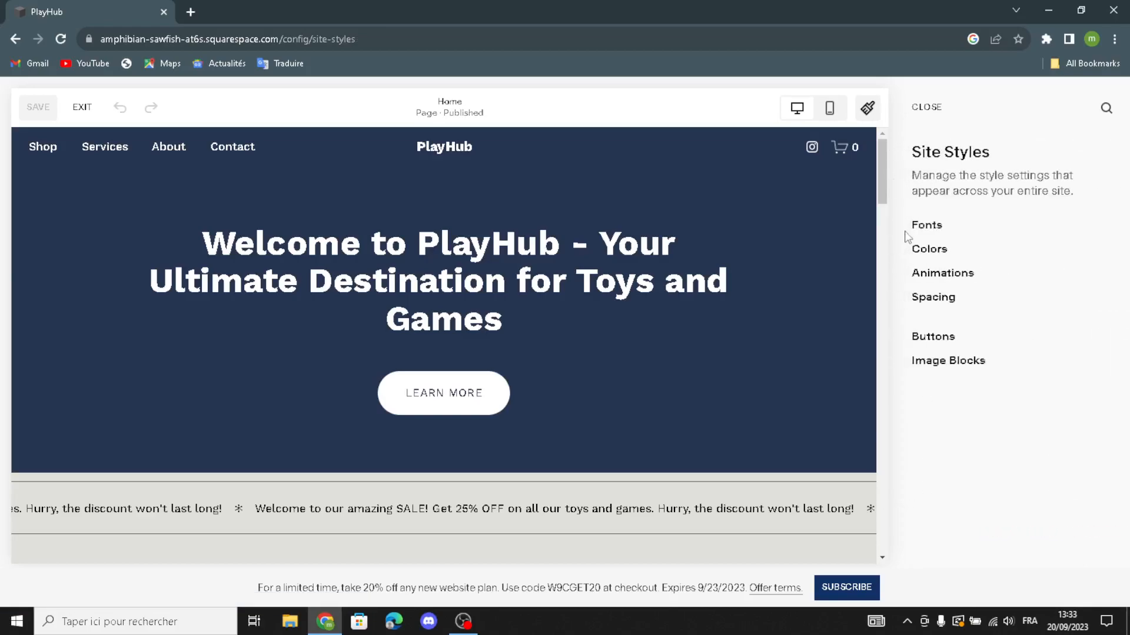
Review the site's color palette and themes, examining the header, sitewide, text, link and button colors of the Bright 2 theme
click(929, 249)
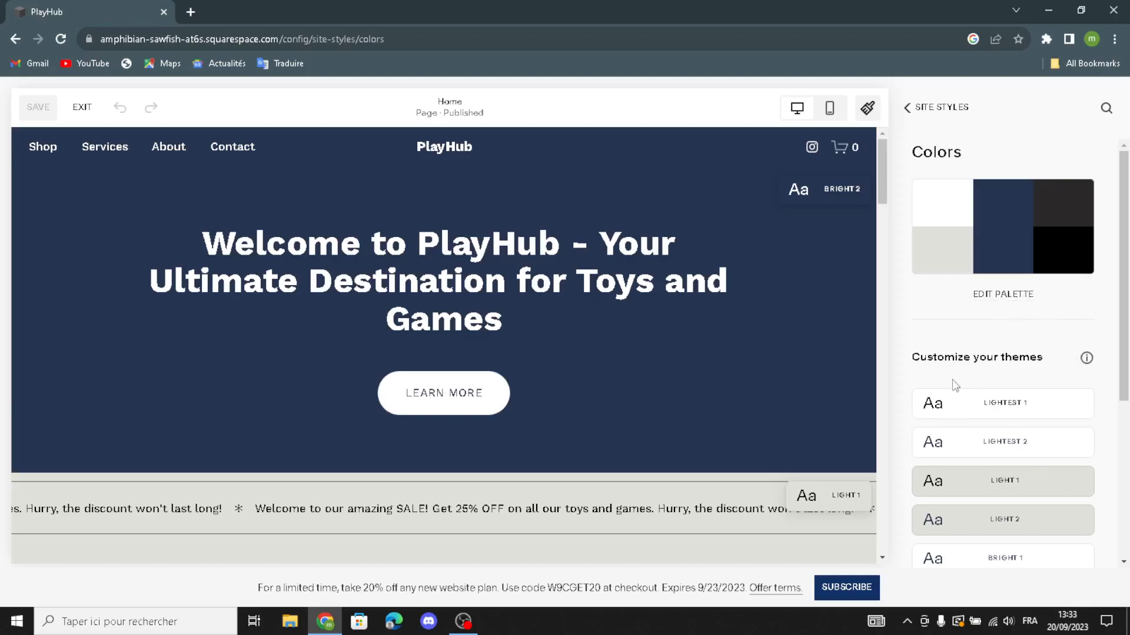
scroll(1012, 492, down, 2)
scroll(1013, 493, down, 3)
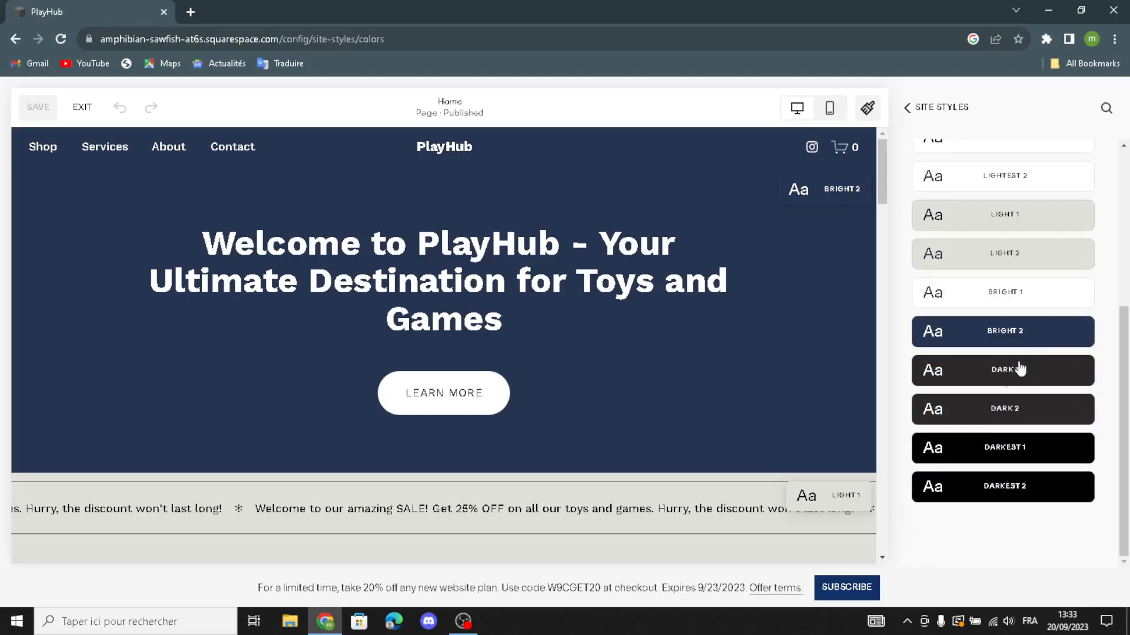
click(1002, 347)
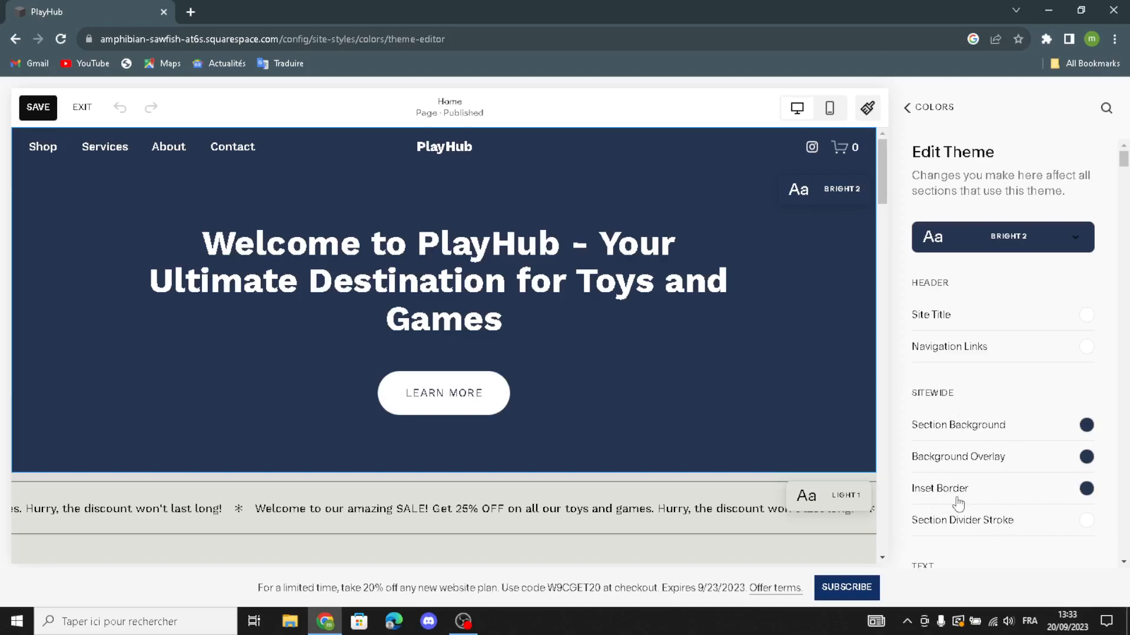
scroll(953, 515, down, 1)
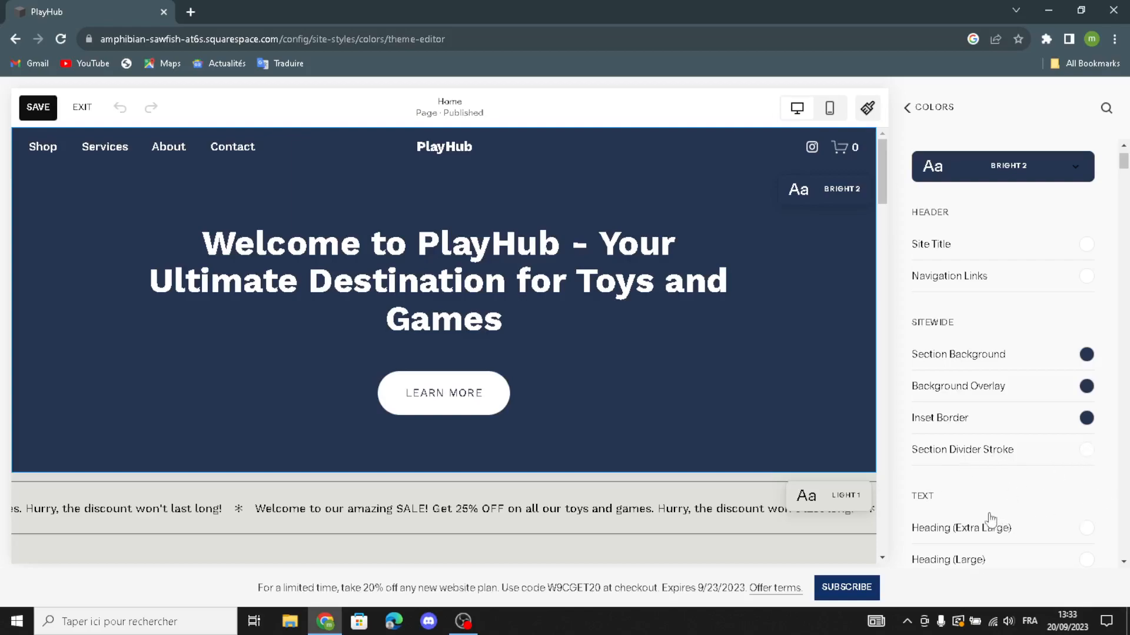
scroll(991, 553, down, 2)
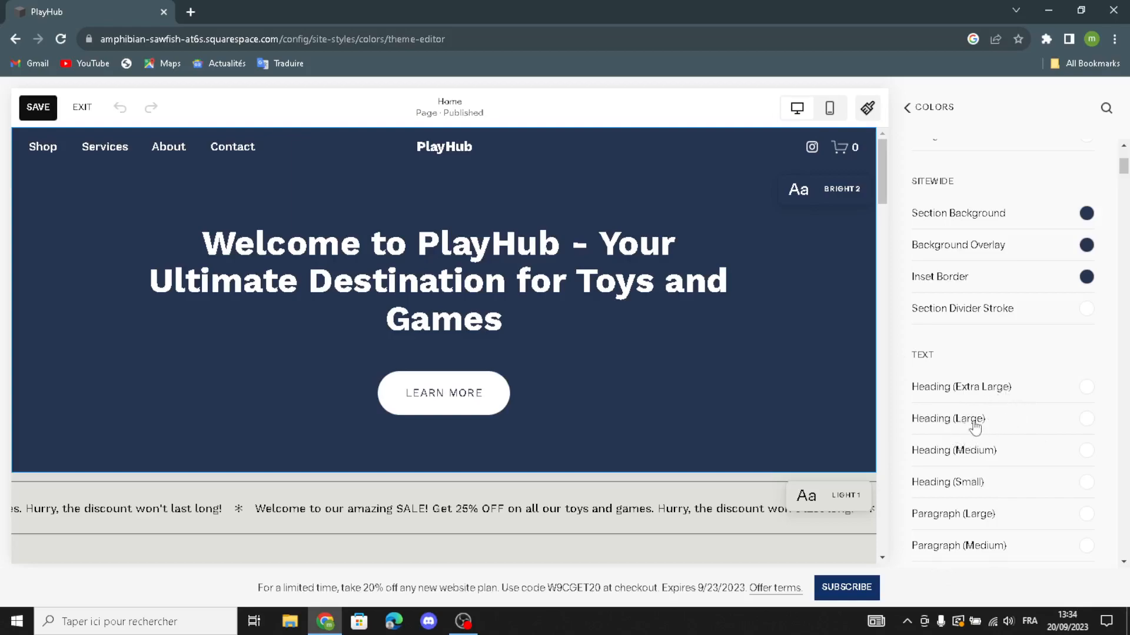
scroll(971, 482, down, 1)
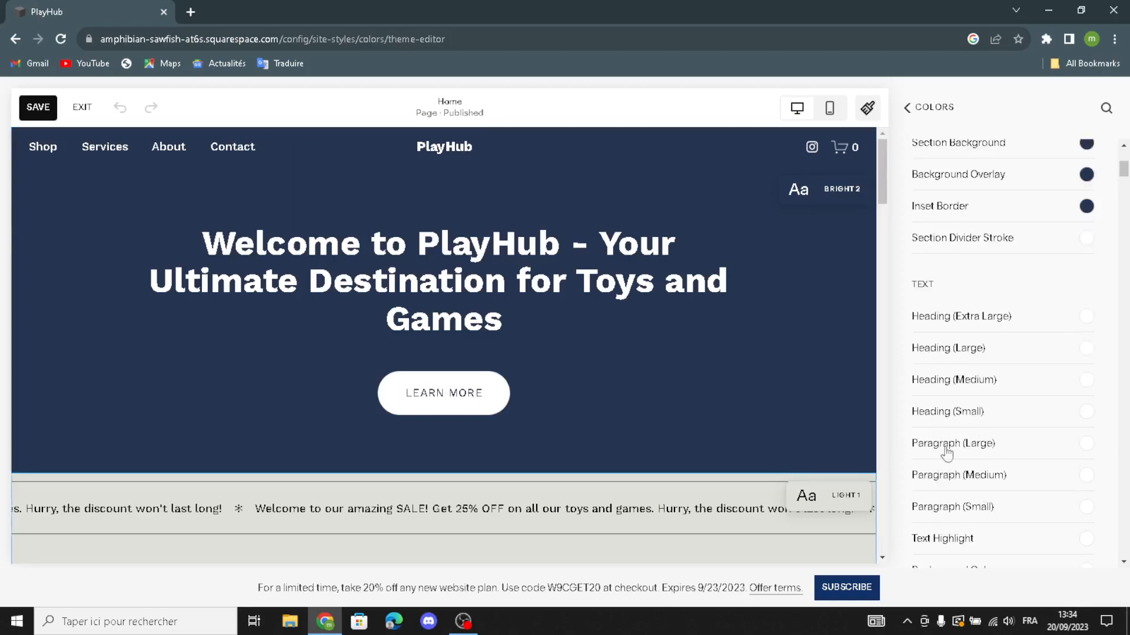
scroll(941, 468, down, 1)
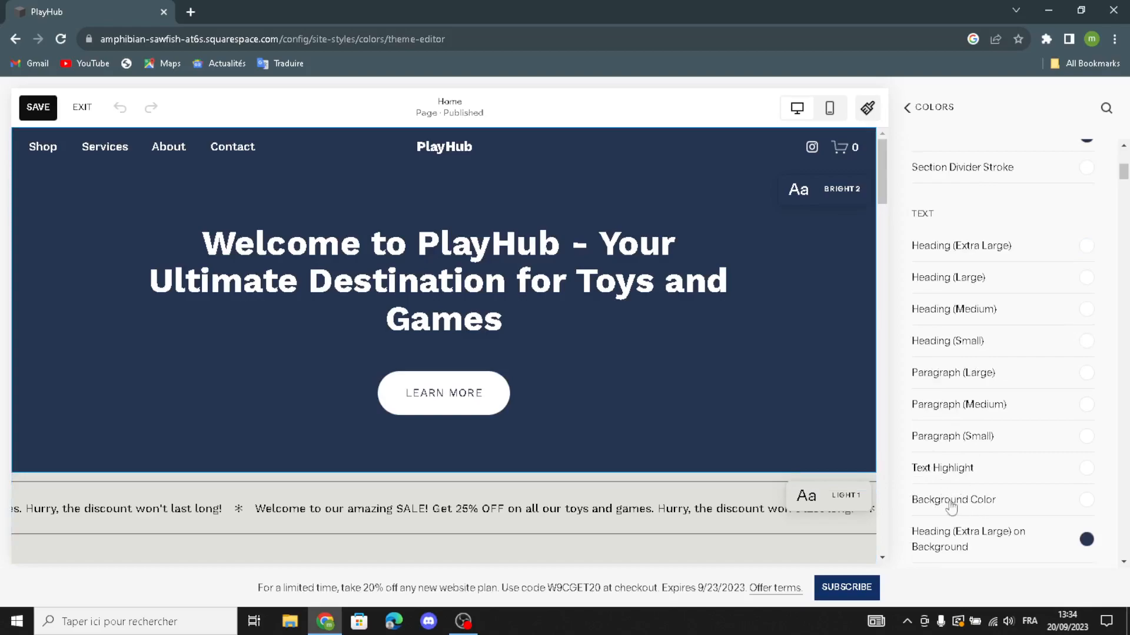
scroll(959, 506, down, 1)
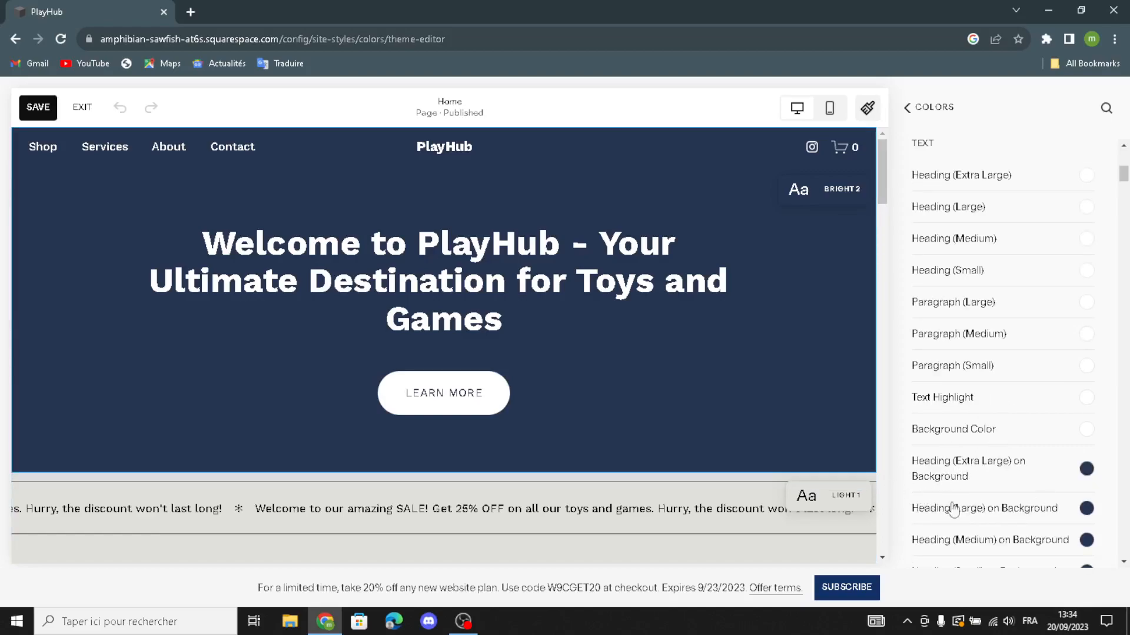
scroll(1011, 461, down, 2)
scroll(1009, 465, down, 4)
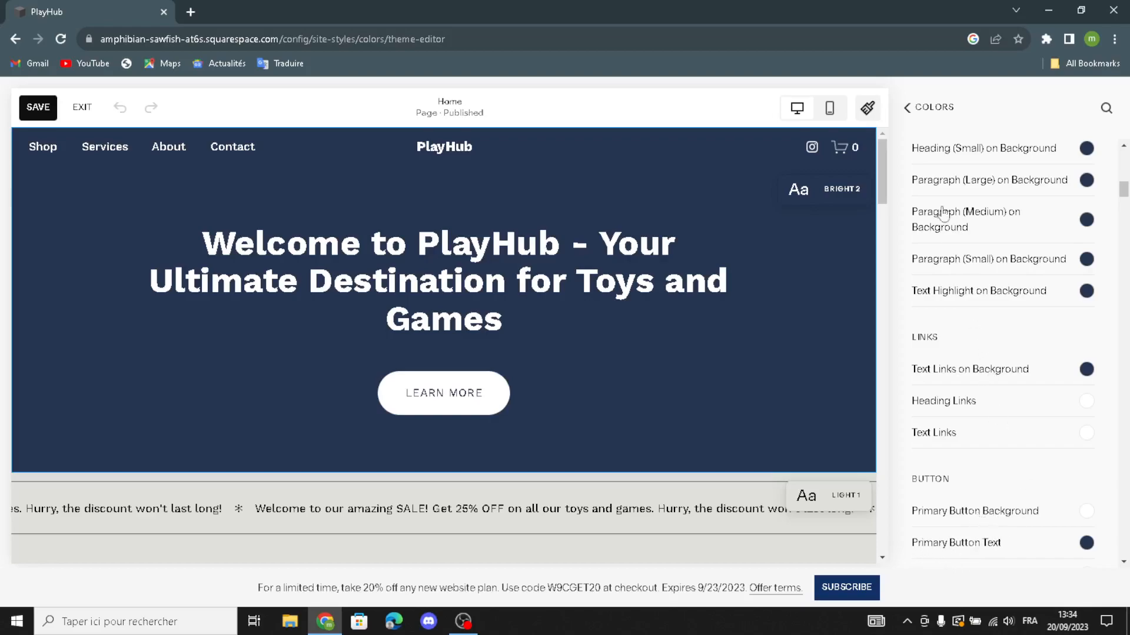
click(907, 108)
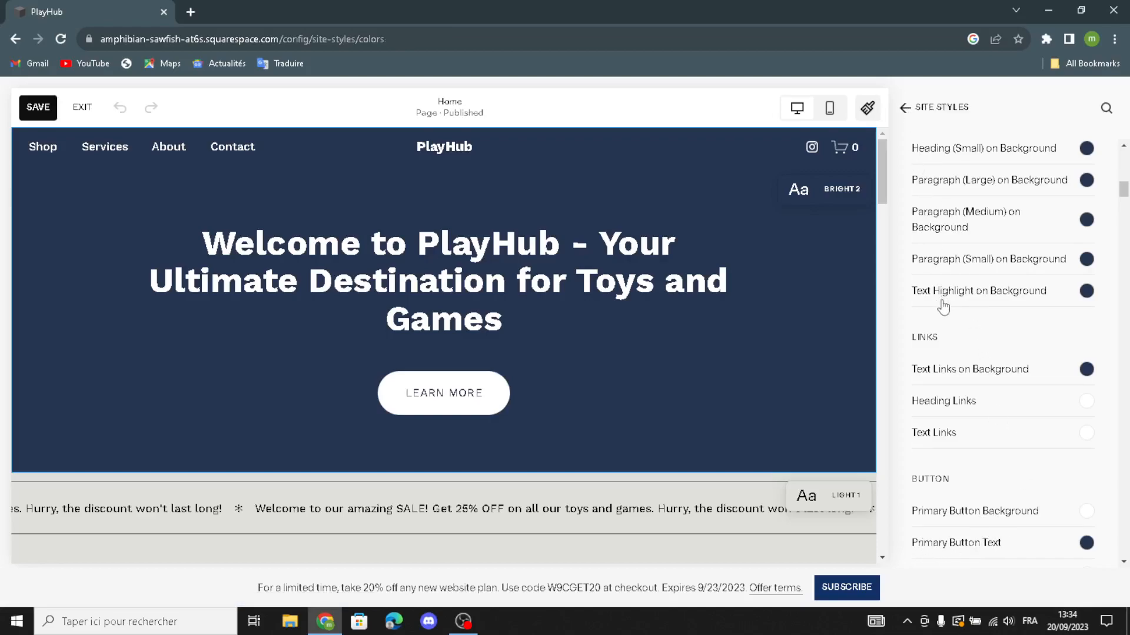
click(906, 111)
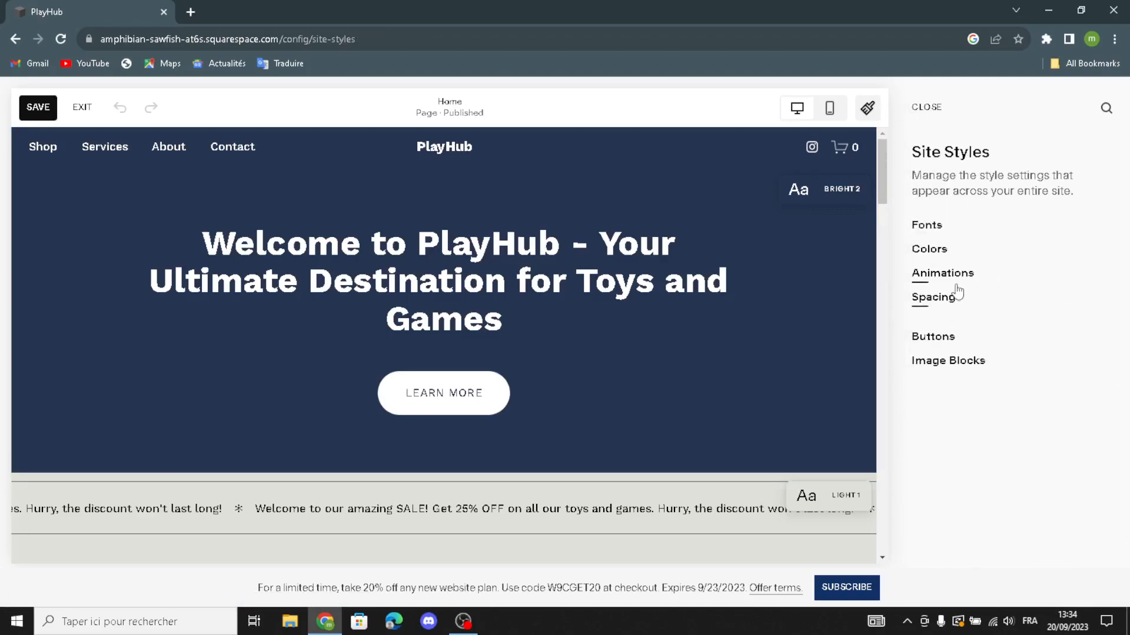
Review the site-wide animation styles and speeds, as well as the page width and site margin spacing settings
click(944, 274)
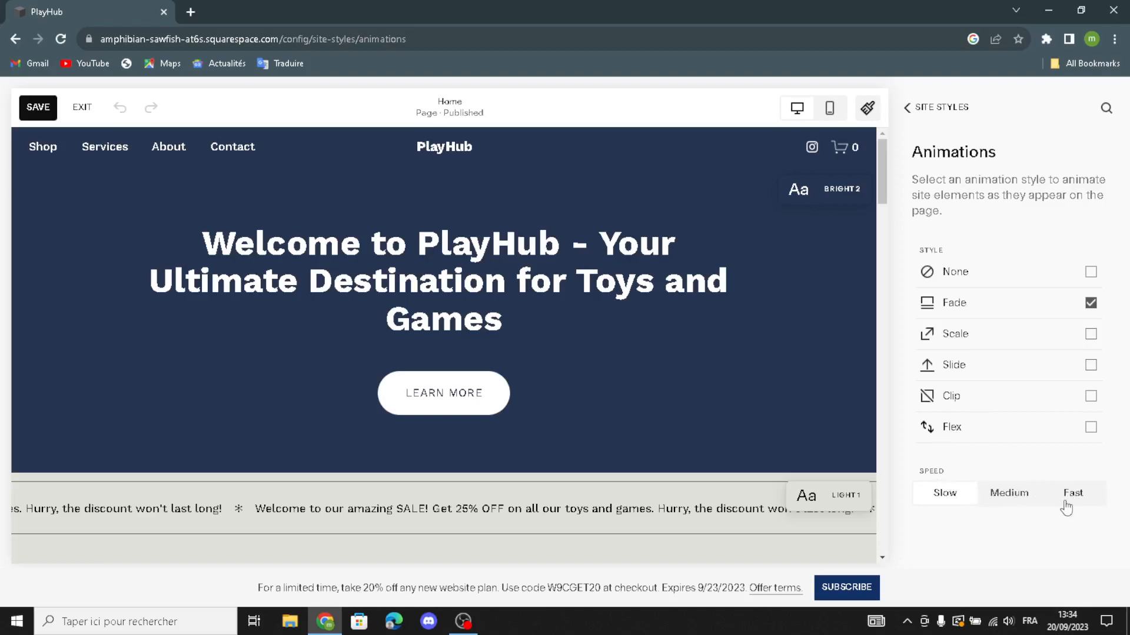
click(909, 109)
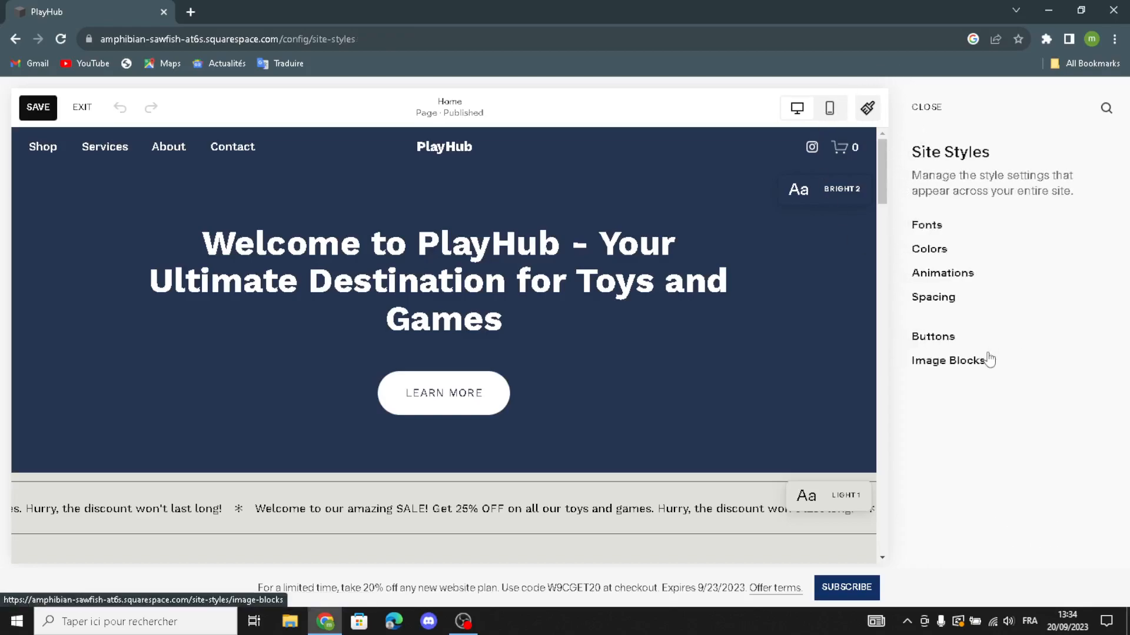
click(932, 301)
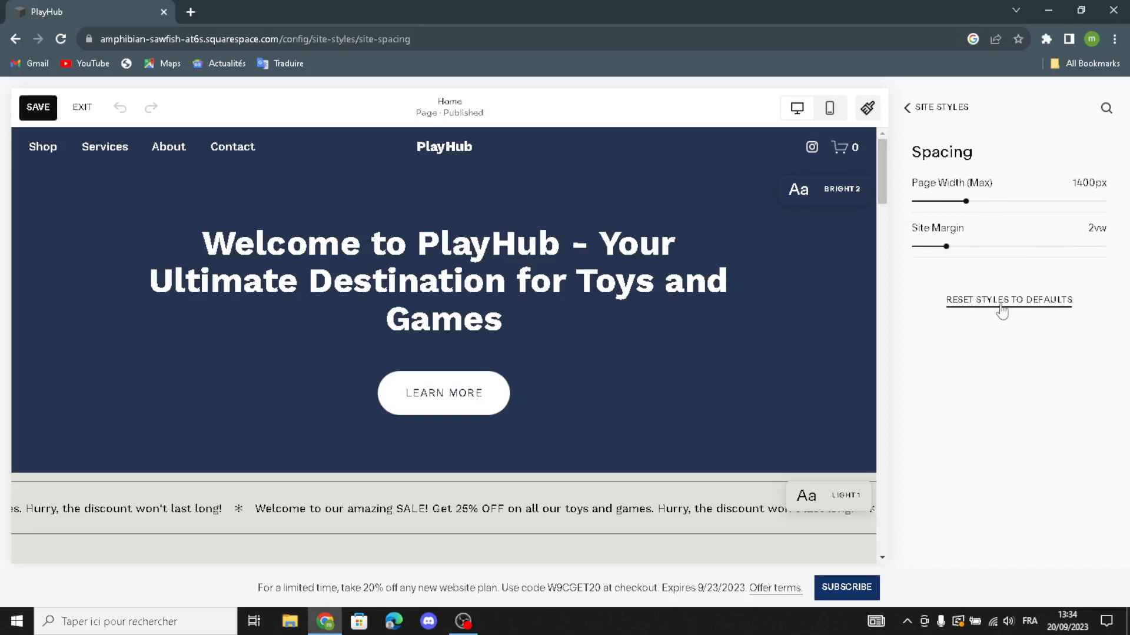
click(907, 110)
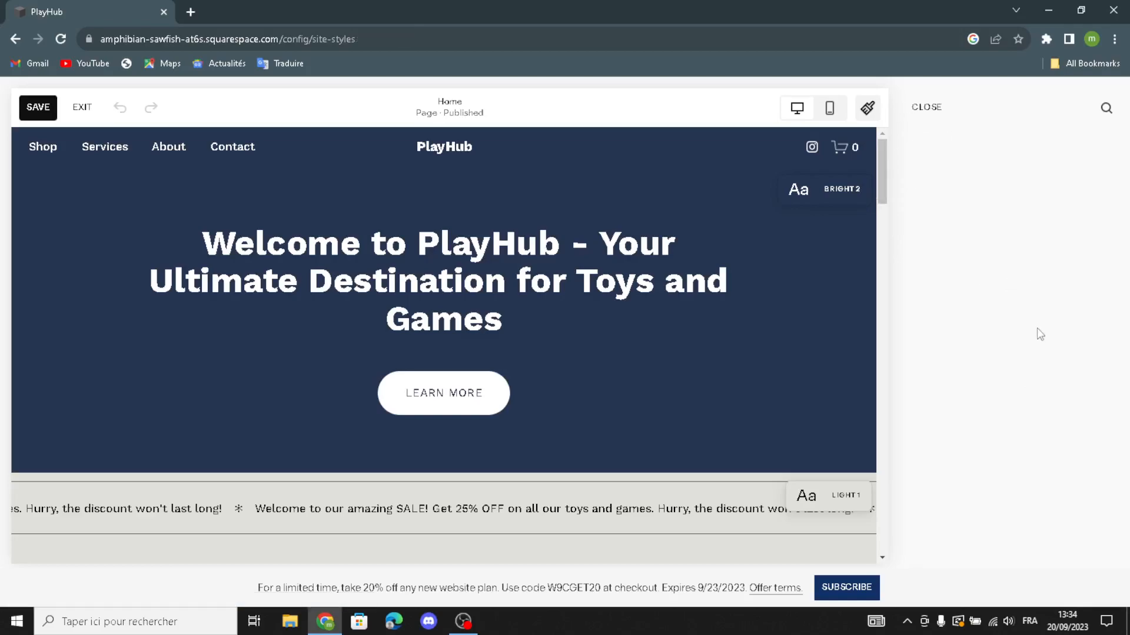
Examine the primary button style settings, including the text options and the available button shapes
click(939, 338)
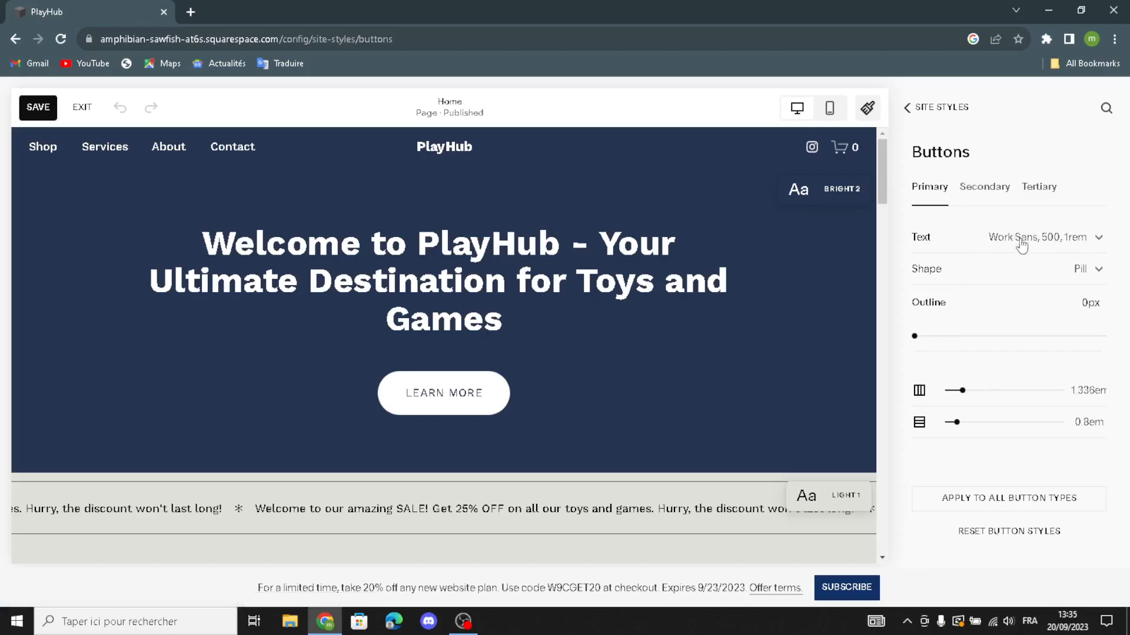
click(1085, 246)
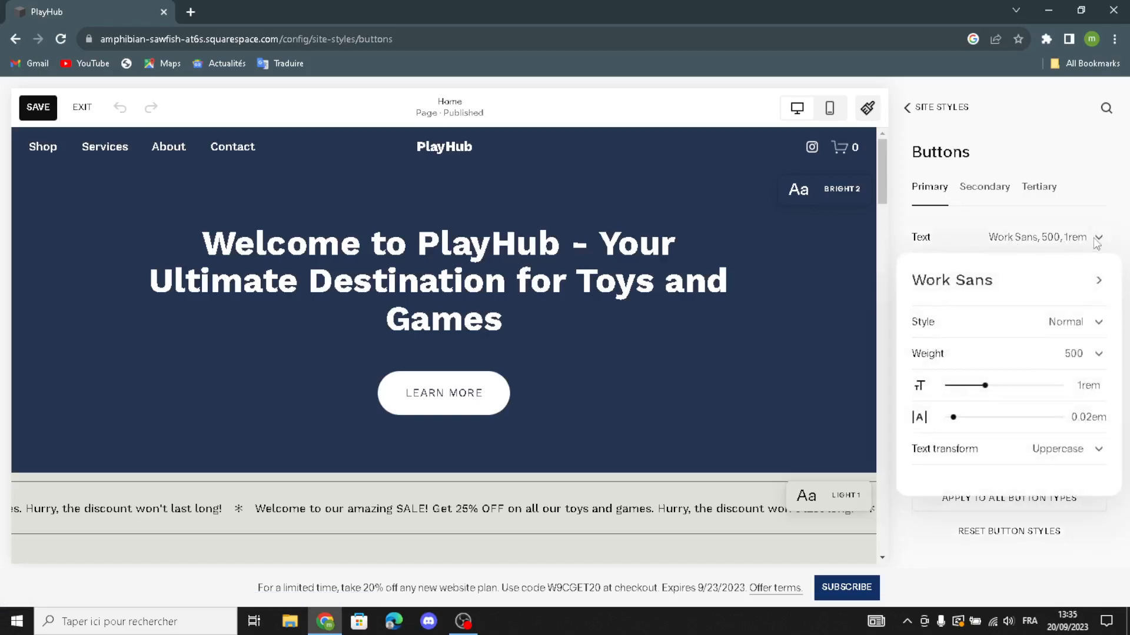
click(1096, 243)
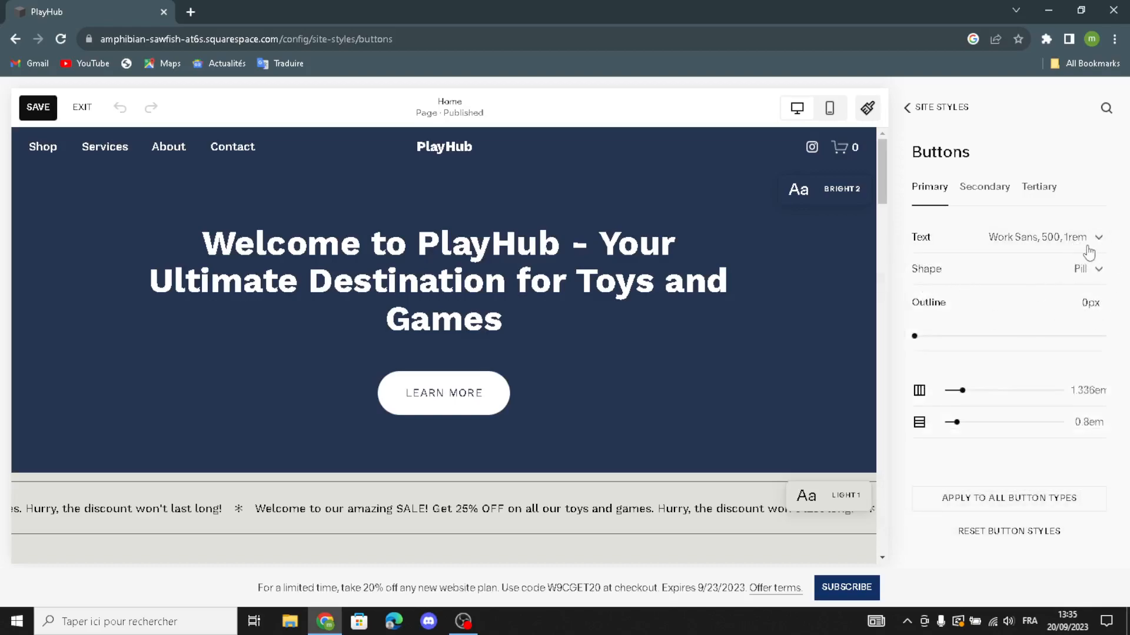
click(1090, 275)
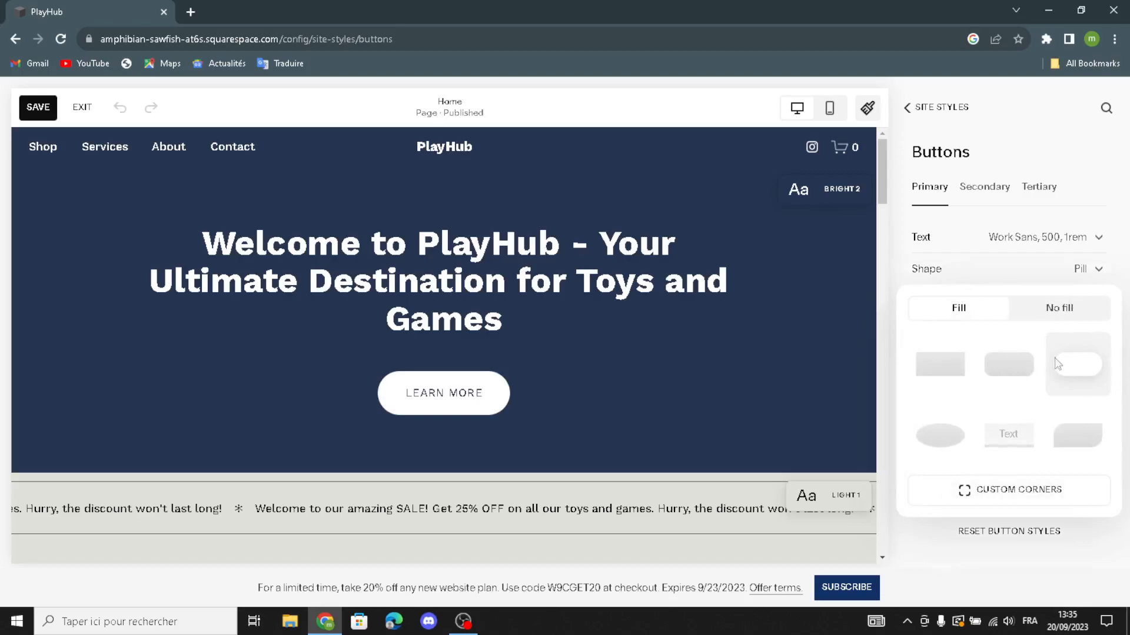
click(1093, 278)
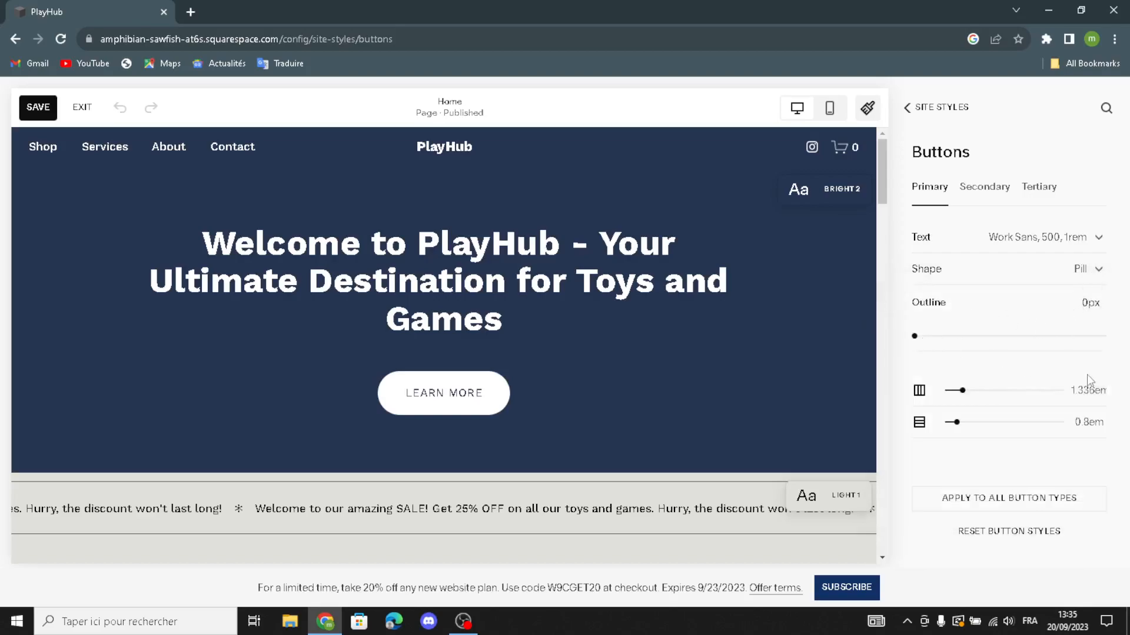
click(921, 108)
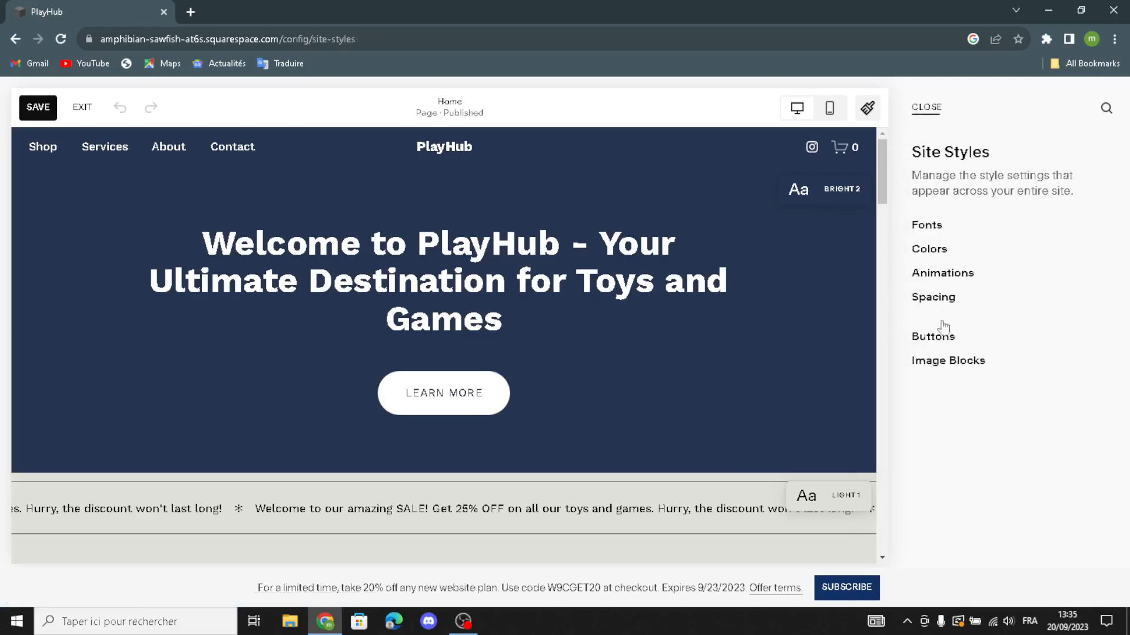
Examine the image block settings for the poster, card and overlap layouts, including the poster's text alignment, and close the site styles
click(945, 361)
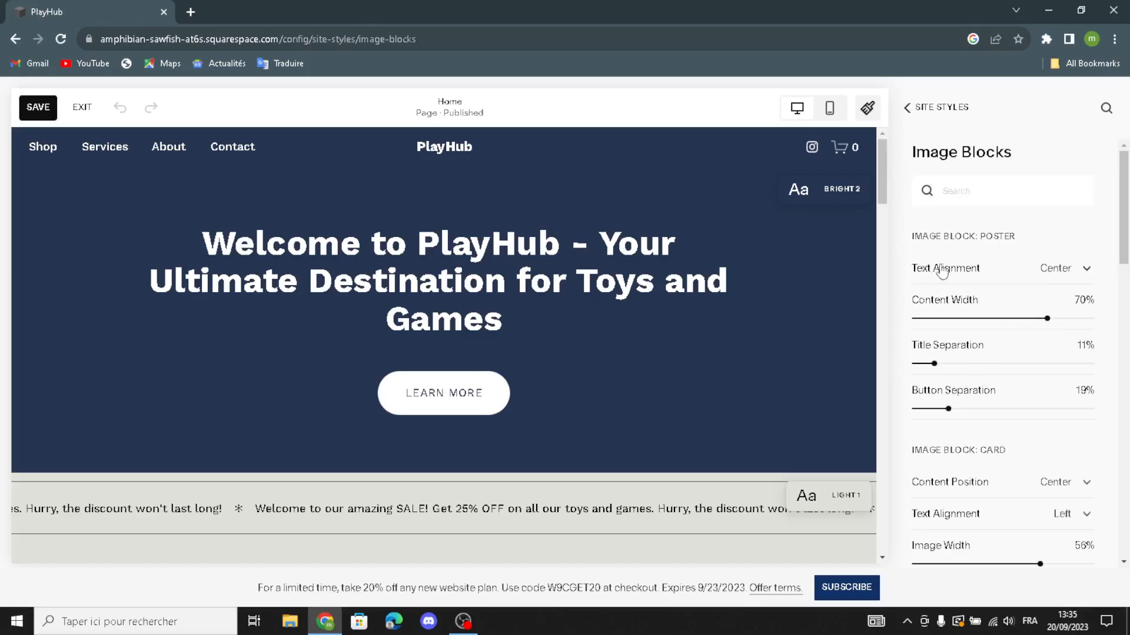
click(1062, 274)
click(1061, 272)
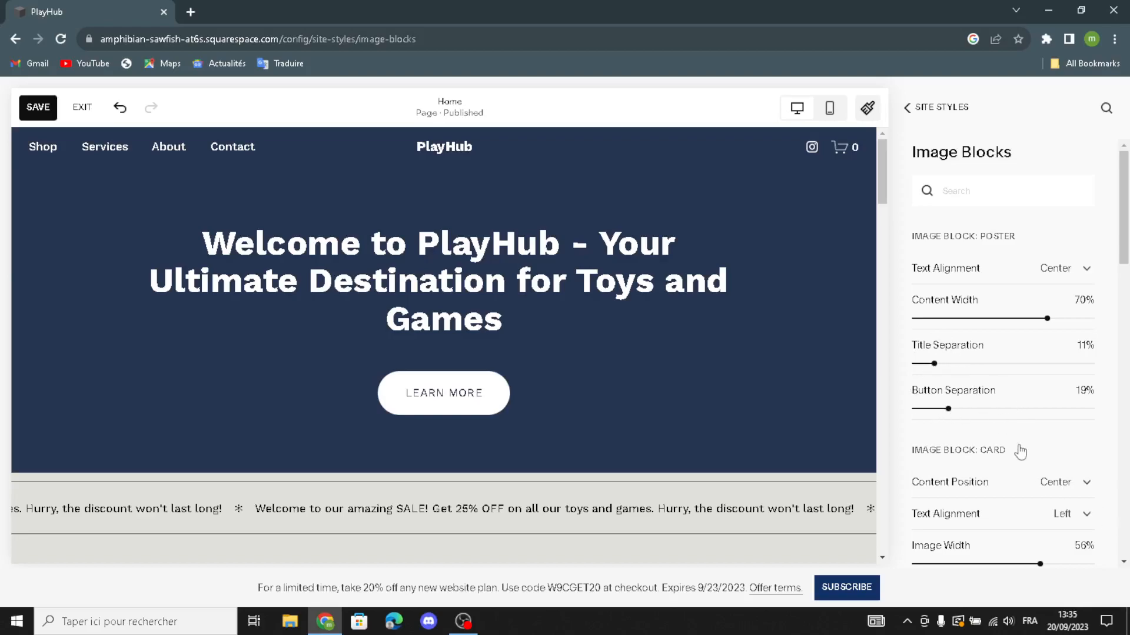
scroll(1029, 449, down, 4)
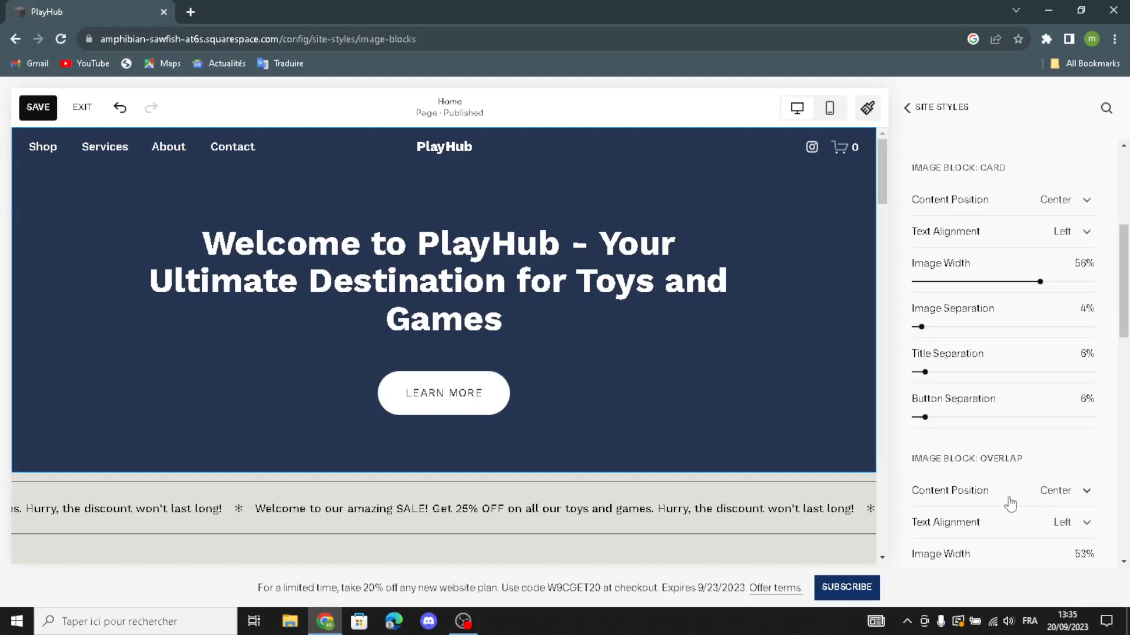
click(906, 112)
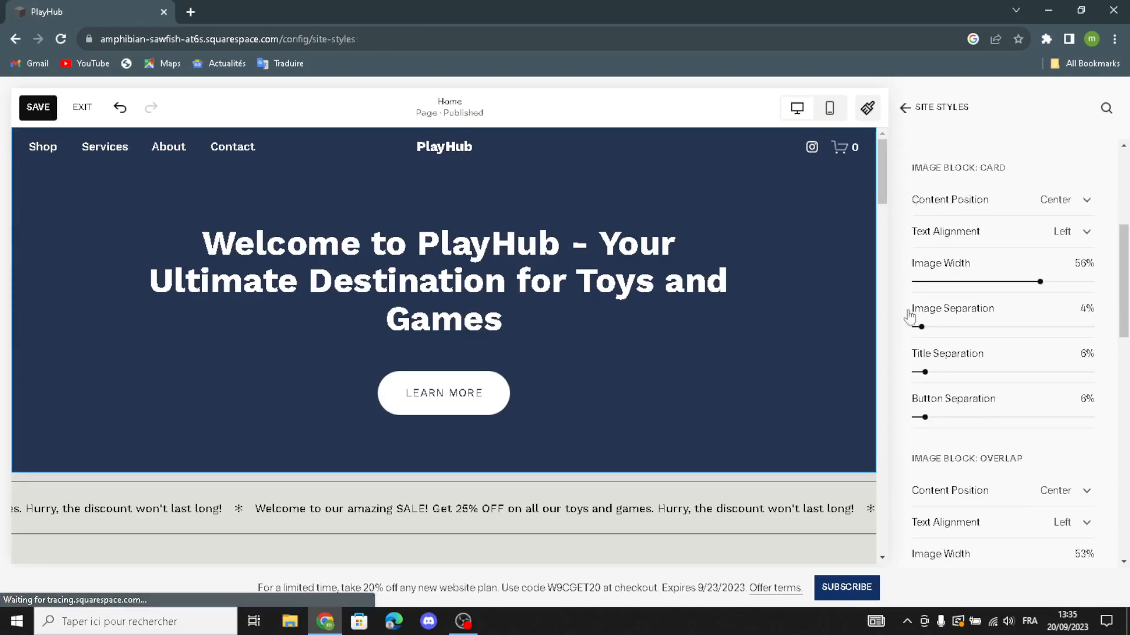
click(928, 108)
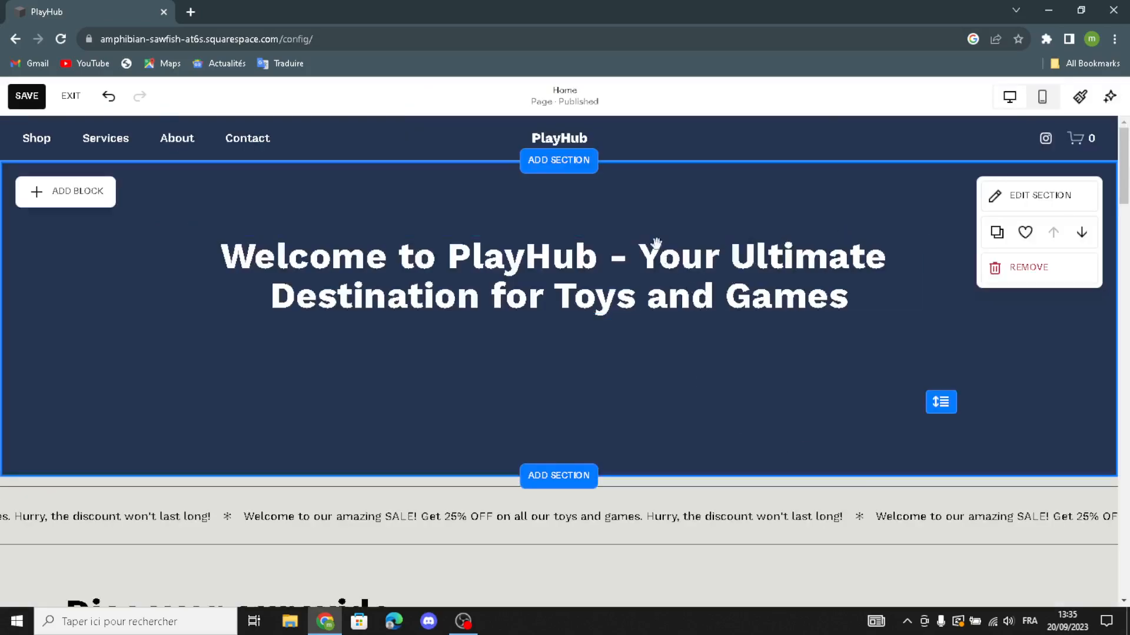
Open the section templates above the welcome section and look through the Quotes designs
click(558, 165)
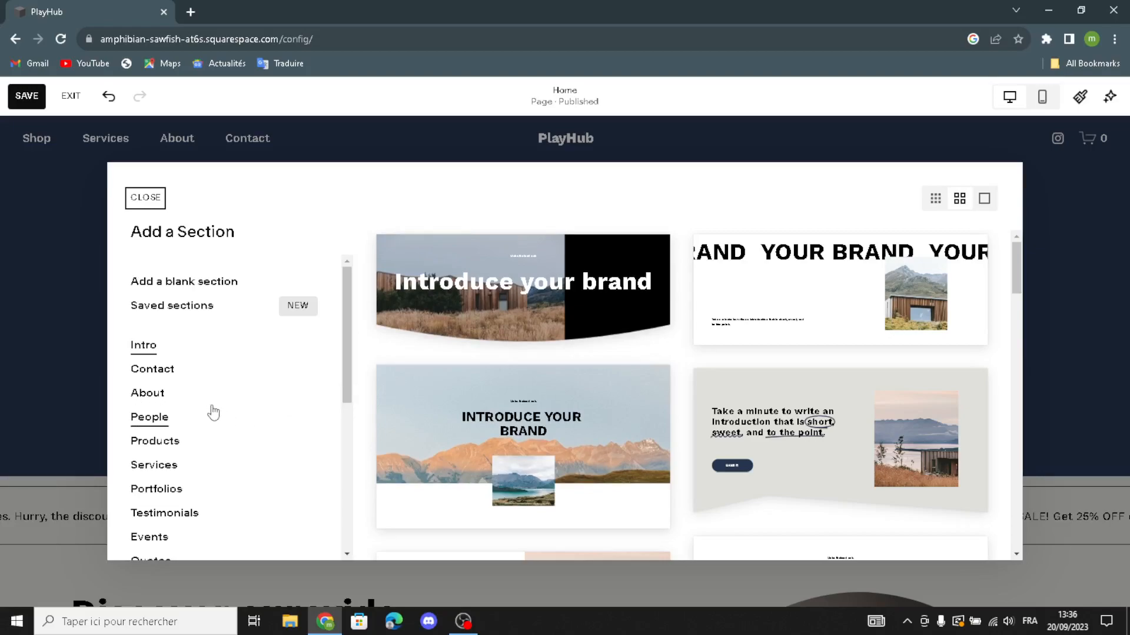
scroll(208, 411, down, 3)
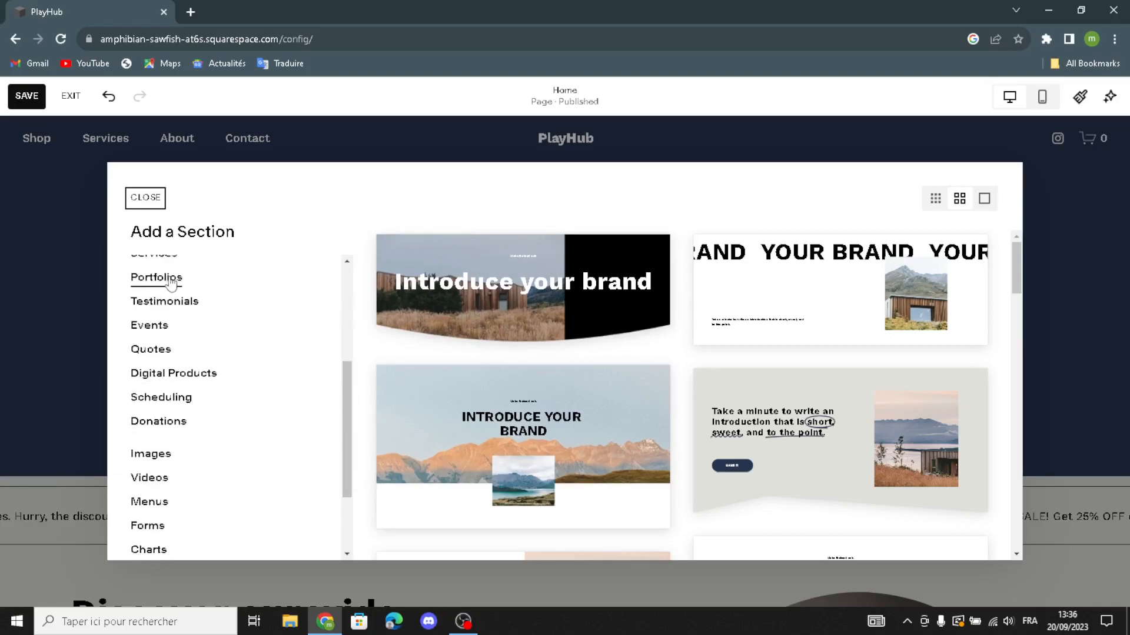
click(151, 351)
scroll(584, 469, down, 1)
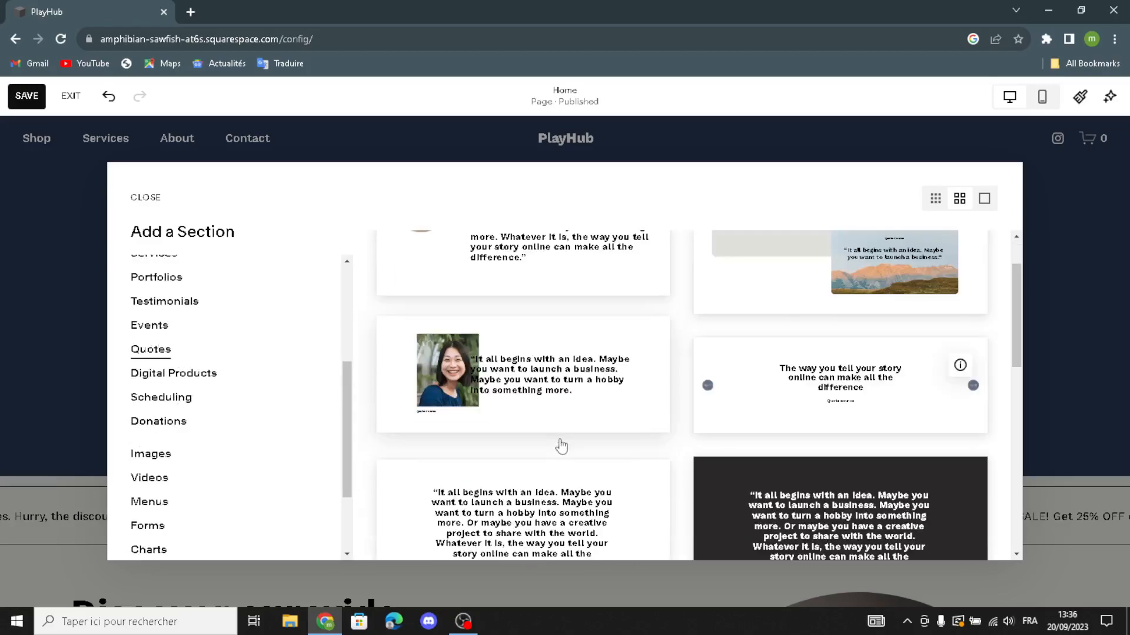
scroll(185, 331, up, 2)
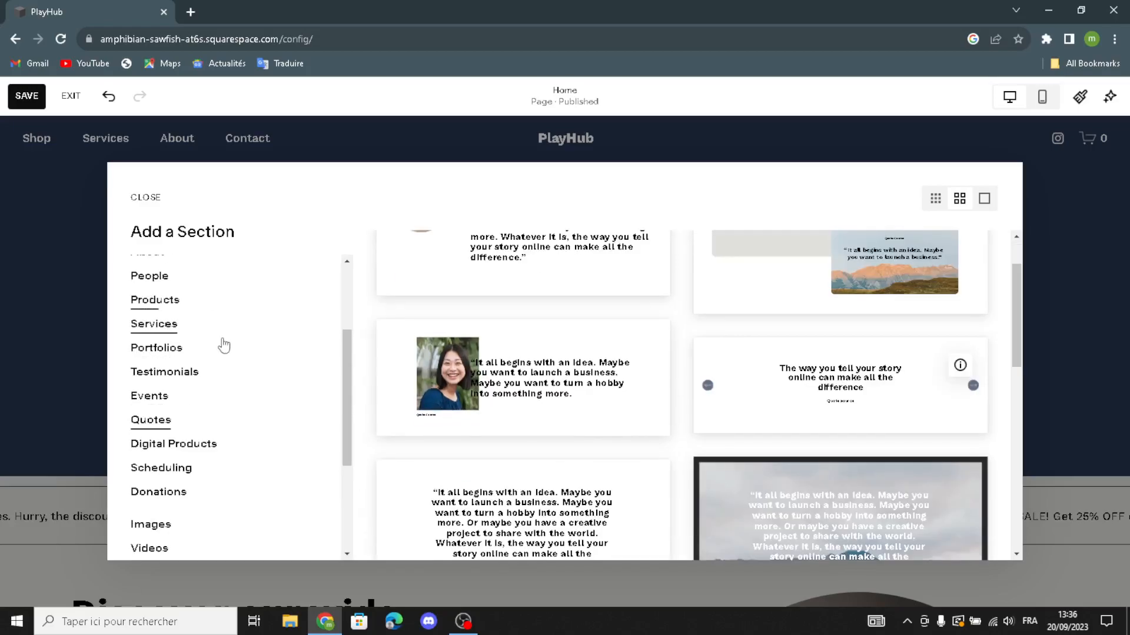
scroll(220, 344, up, 2)
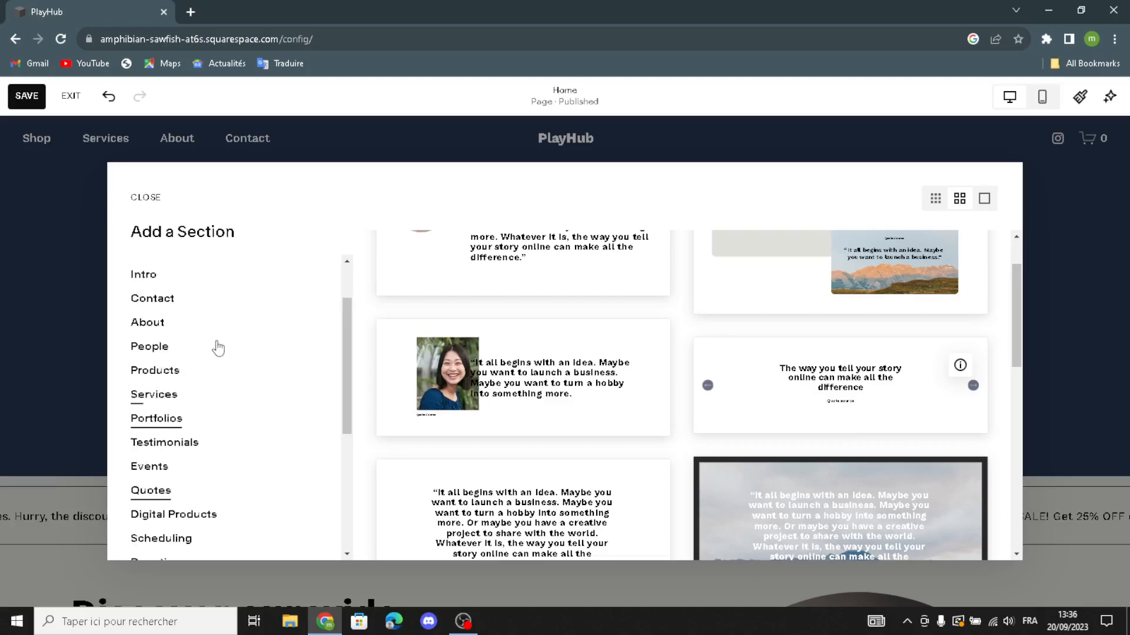
Add the About section template with the scalloped lake image and "Make It" text, and move it below the welcome section
click(149, 325)
scroll(580, 433, down, 6)
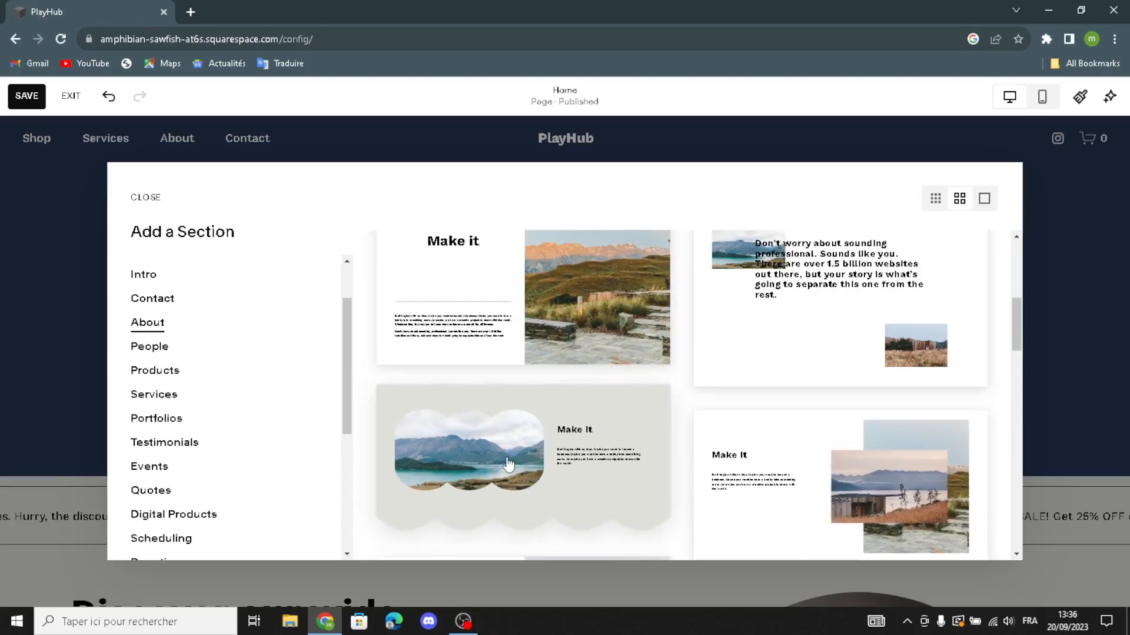
key(Escape)
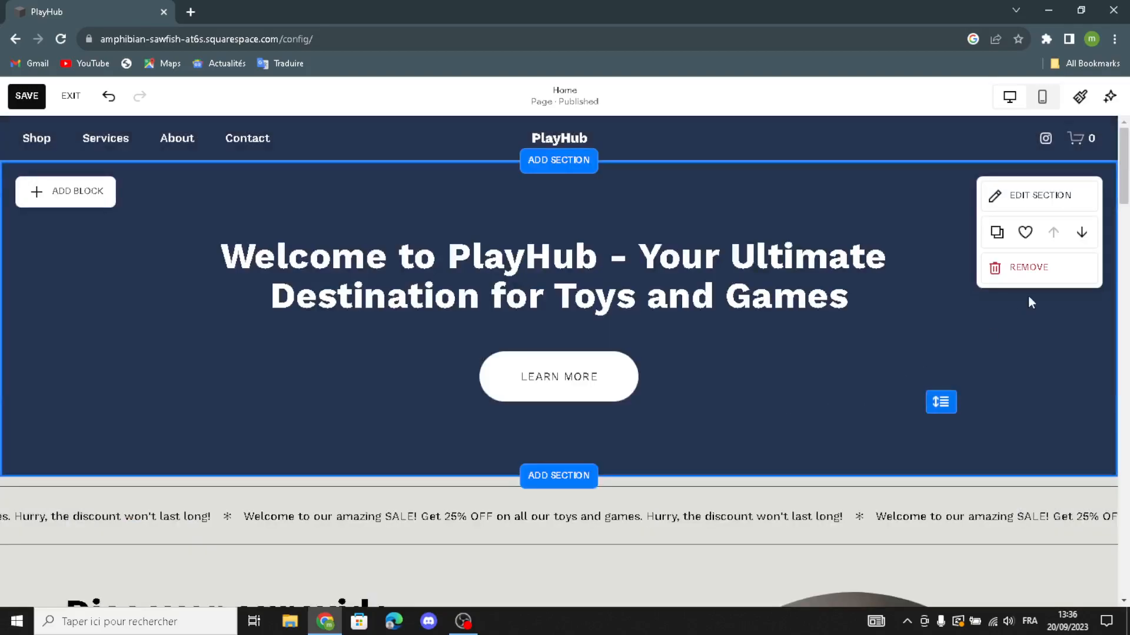
scroll(935, 366, down, 1)
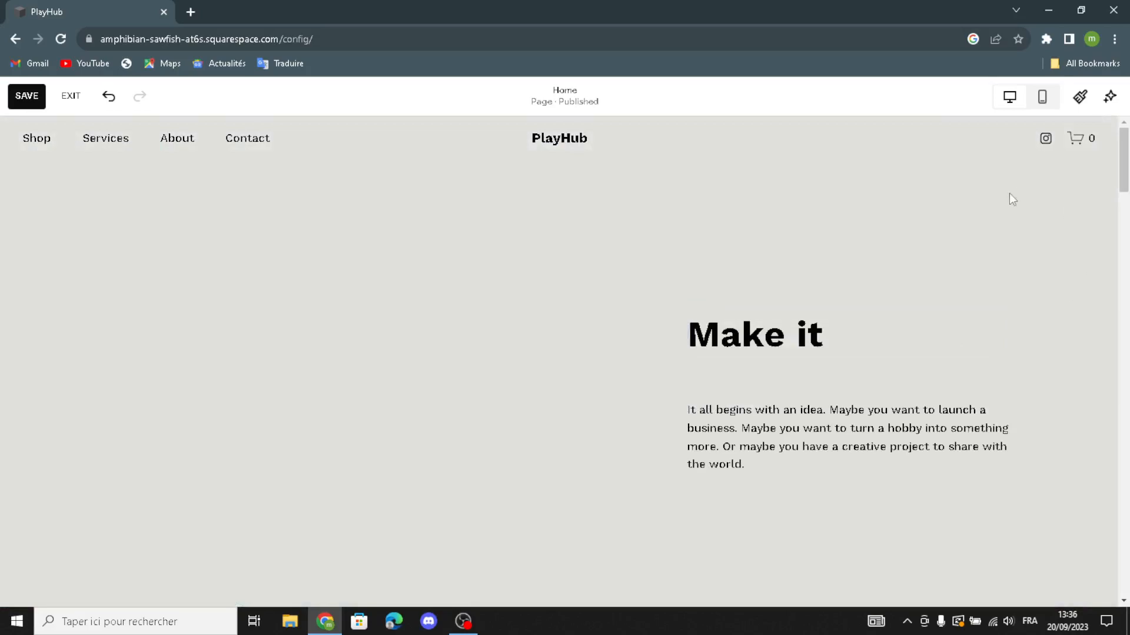
click(1081, 234)
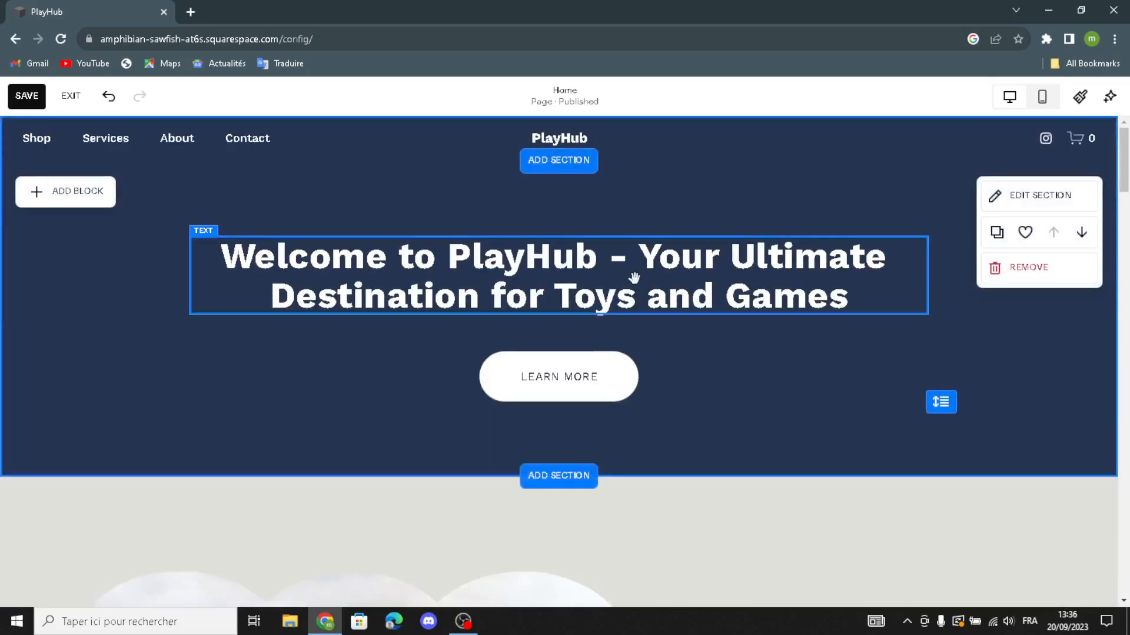
Open the site header for editing and examine its site title, logo image and mobile logo image settings
mouse_move(514, 131)
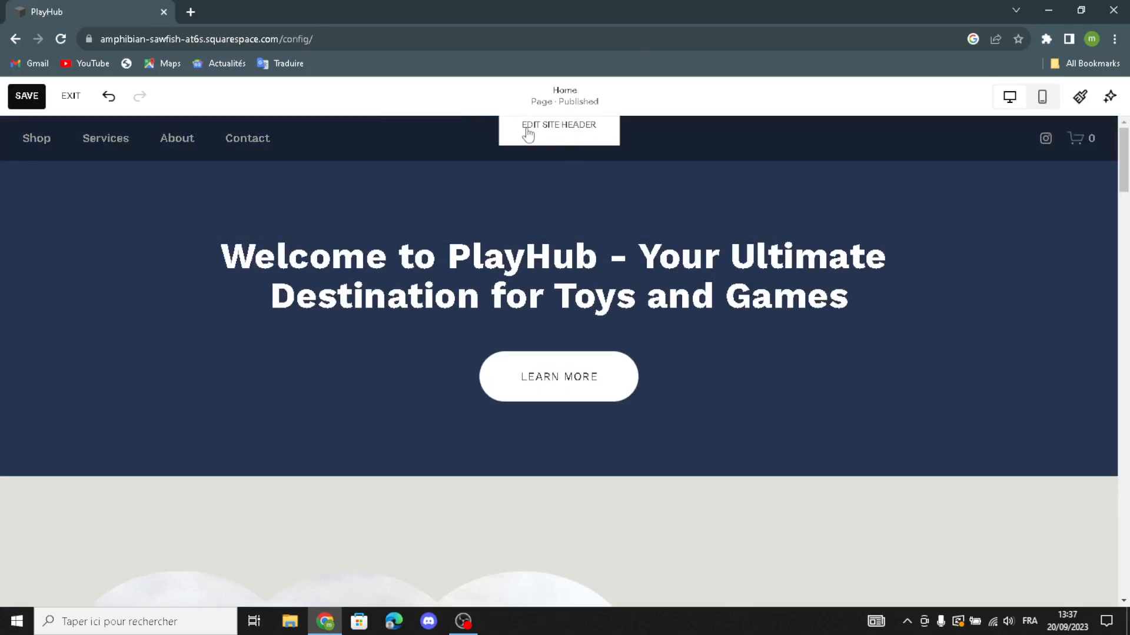
click(527, 133)
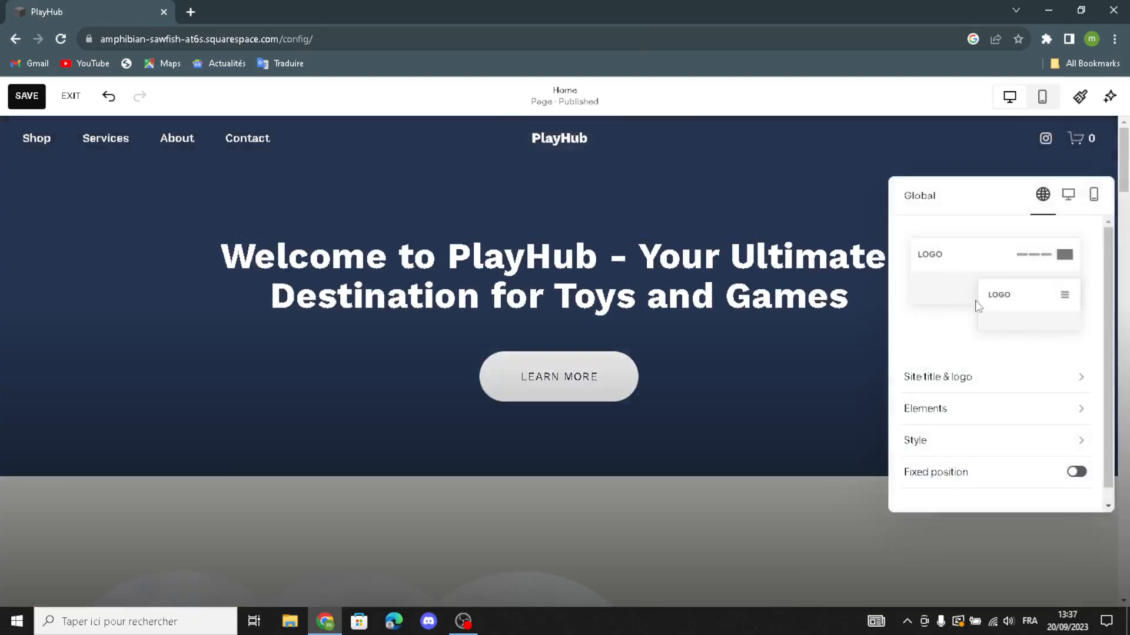
click(977, 380)
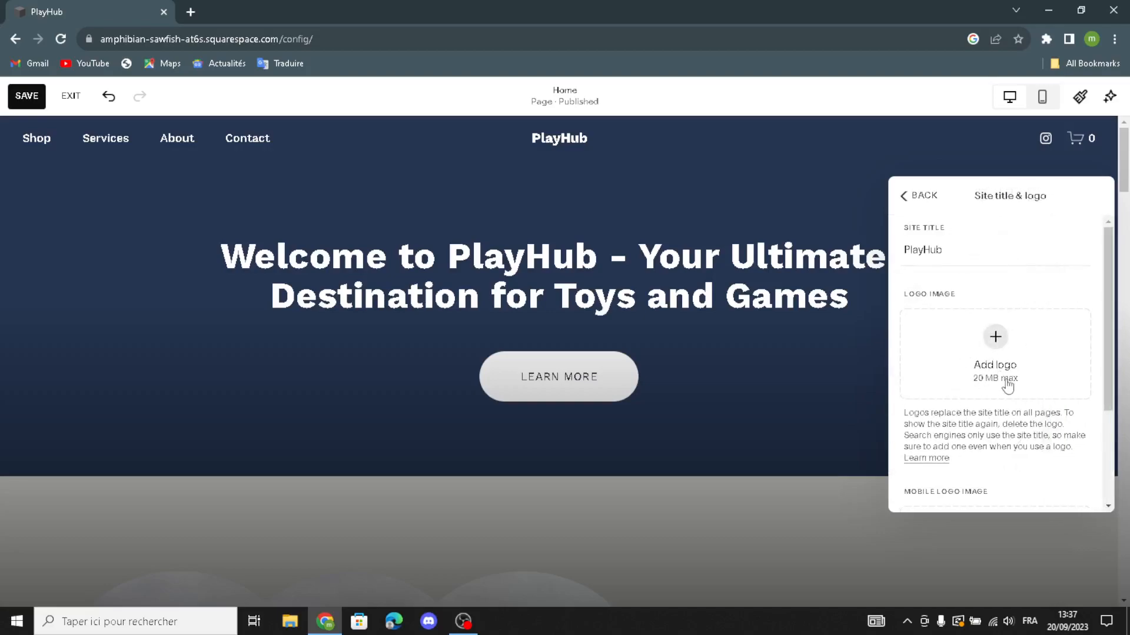
click(947, 256)
scroll(941, 474, down, 2)
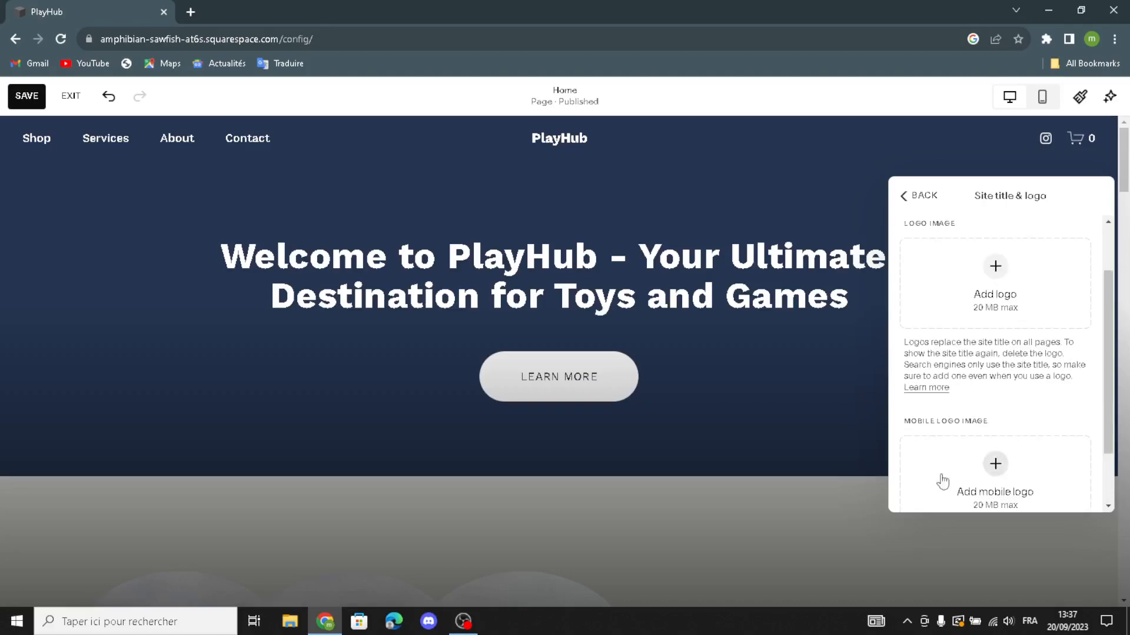
scroll(956, 459, down, 2)
scroll(949, 388, up, 4)
scroll(959, 424, down, 3)
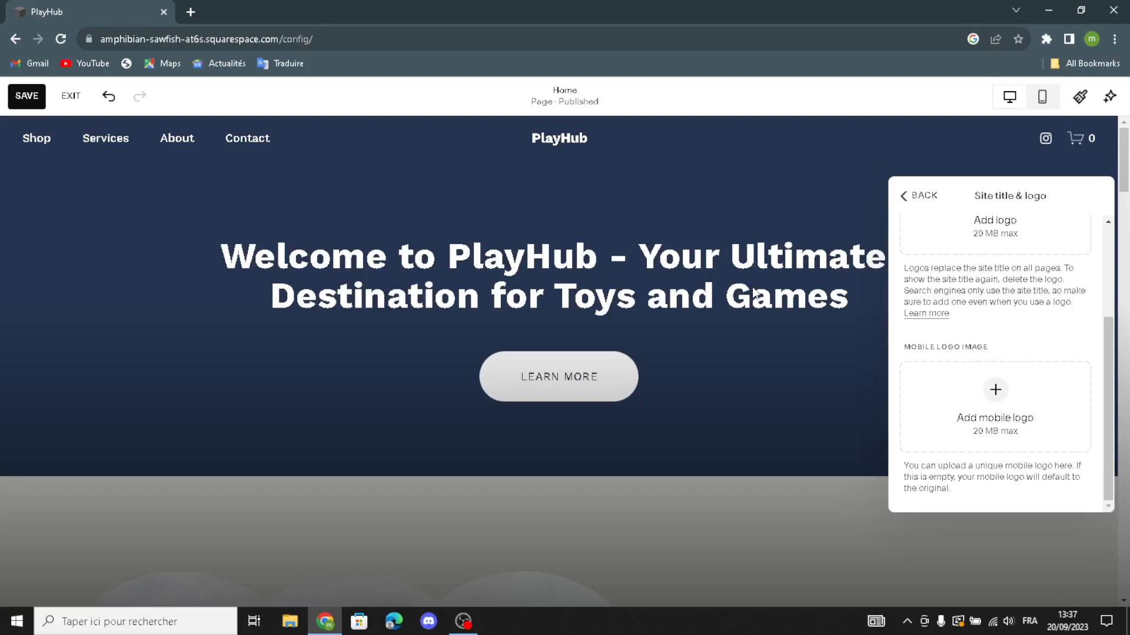
click(910, 198)
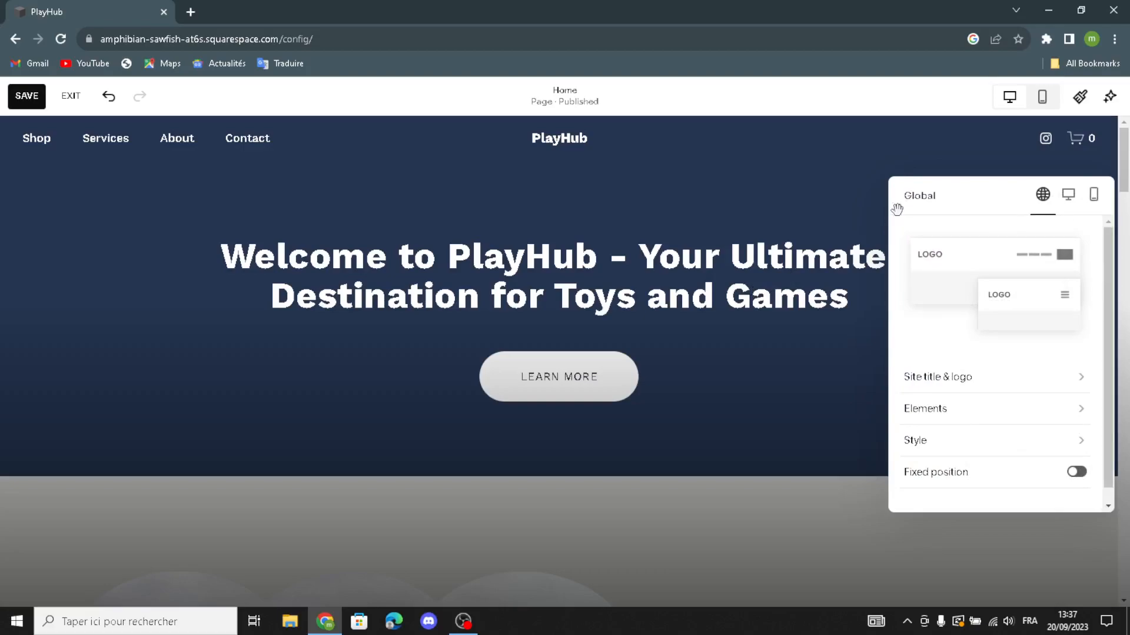
Enable the Get Started button in the header elements
click(941, 409)
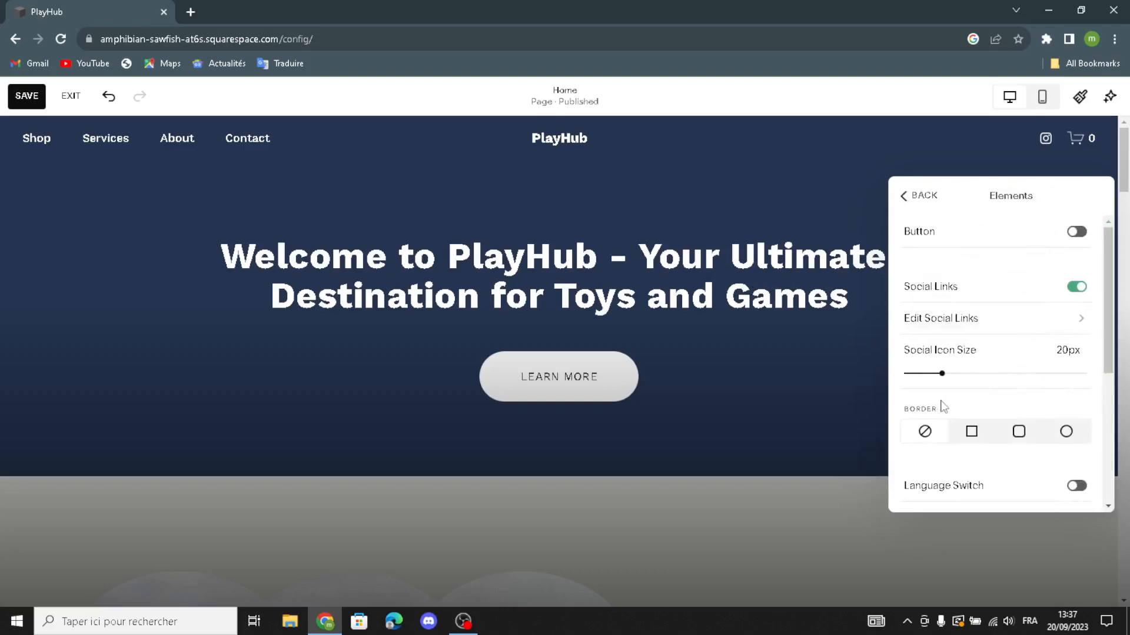
click(1062, 243)
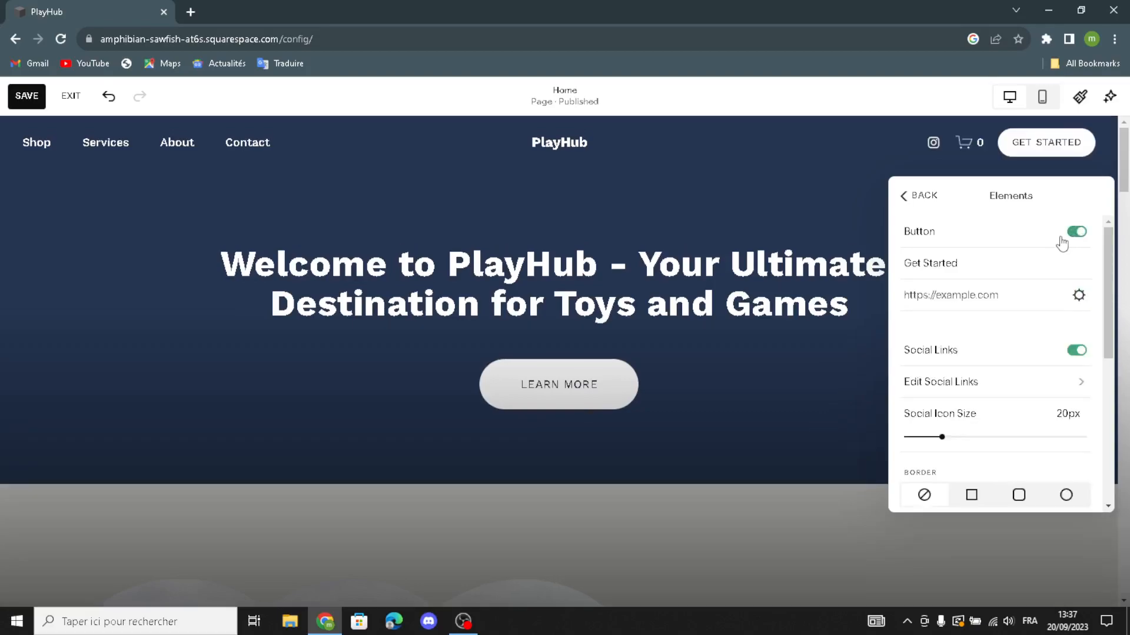
drag(962, 258, 996, 250)
scroll(980, 429, down, 4)
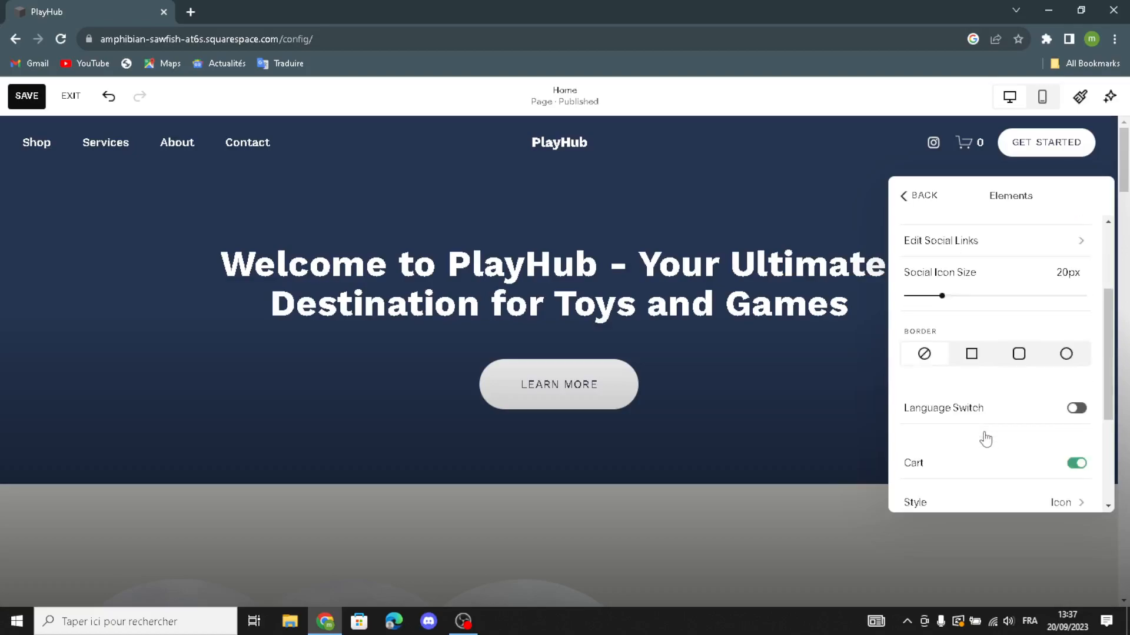
click(1094, 420)
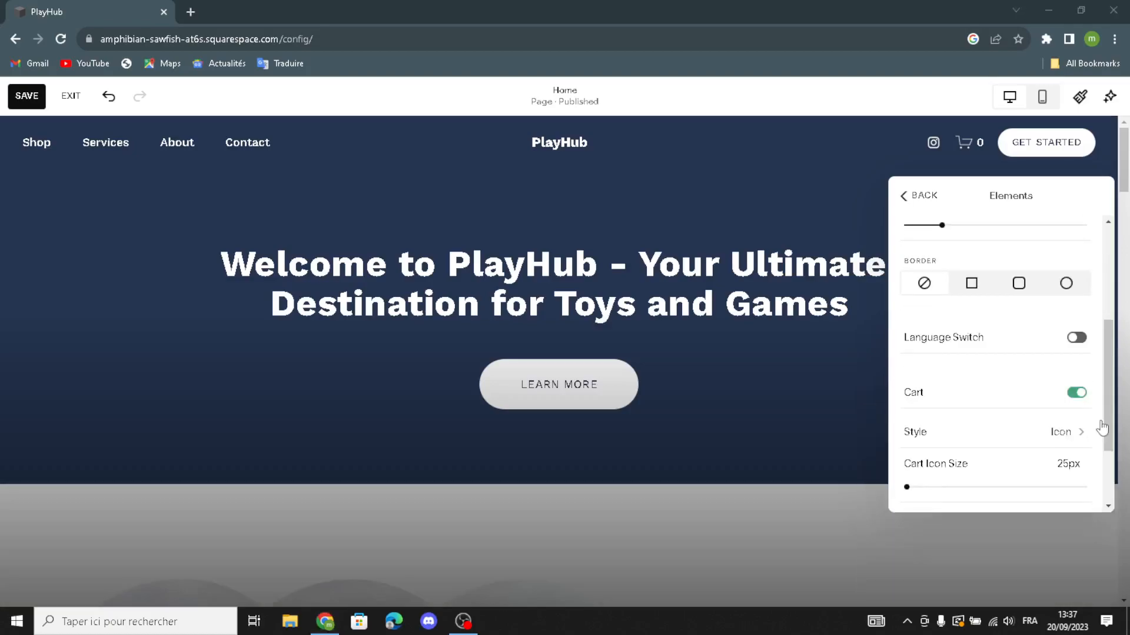
Try another icon for the header cart, and switch the cart style to Text
scroll(1030, 410, down, 3)
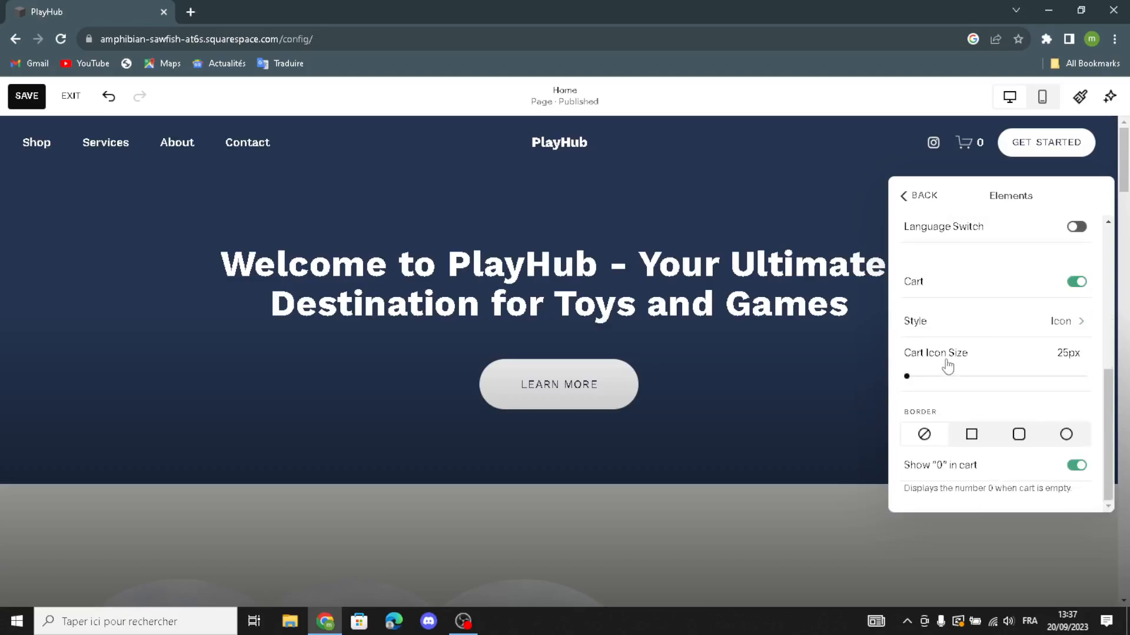
scroll(947, 371, up, 1)
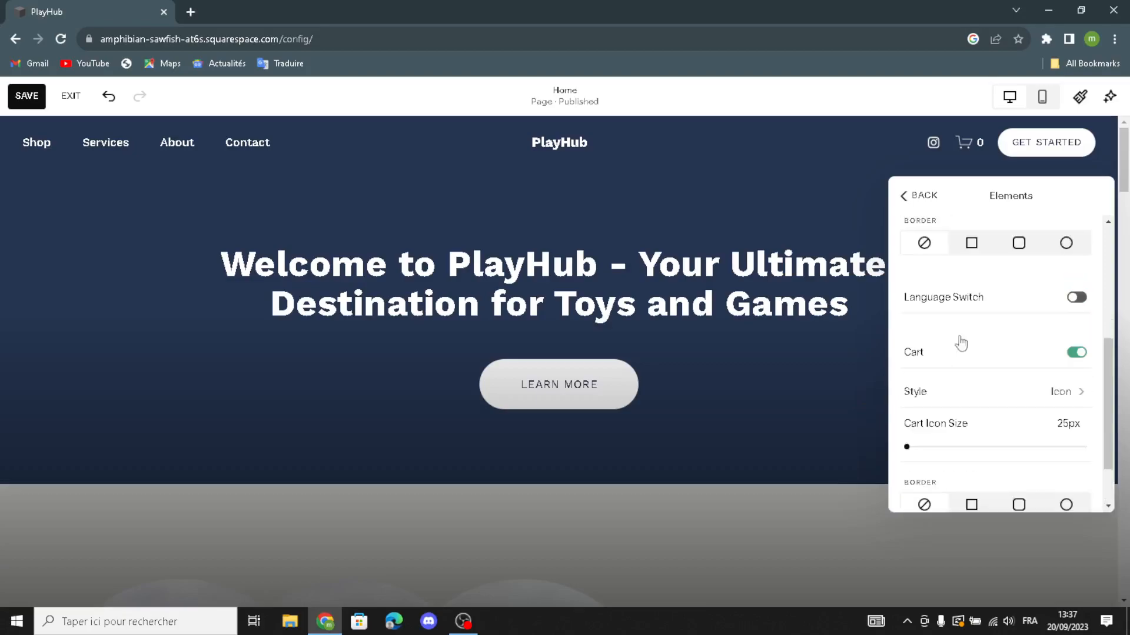
click(1063, 393)
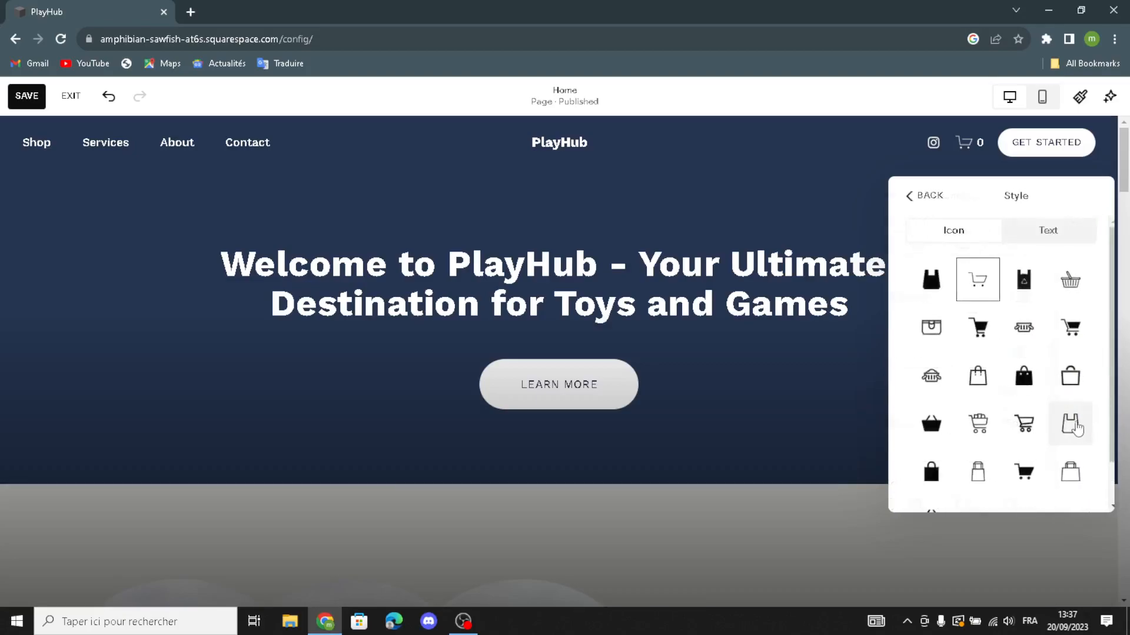
click(1023, 338)
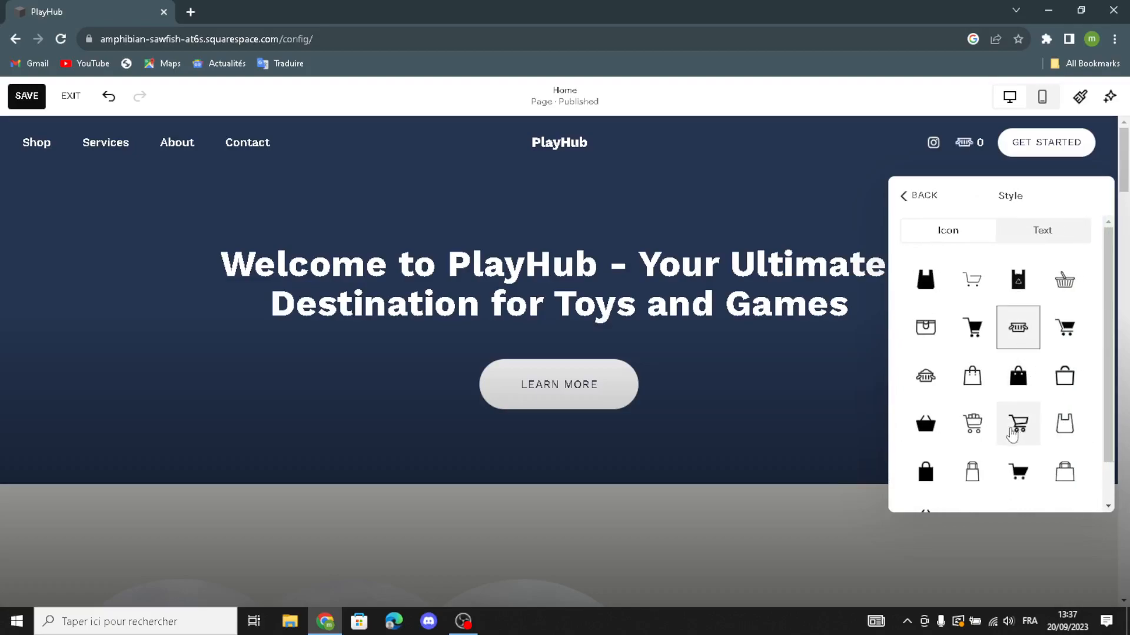
click(1041, 230)
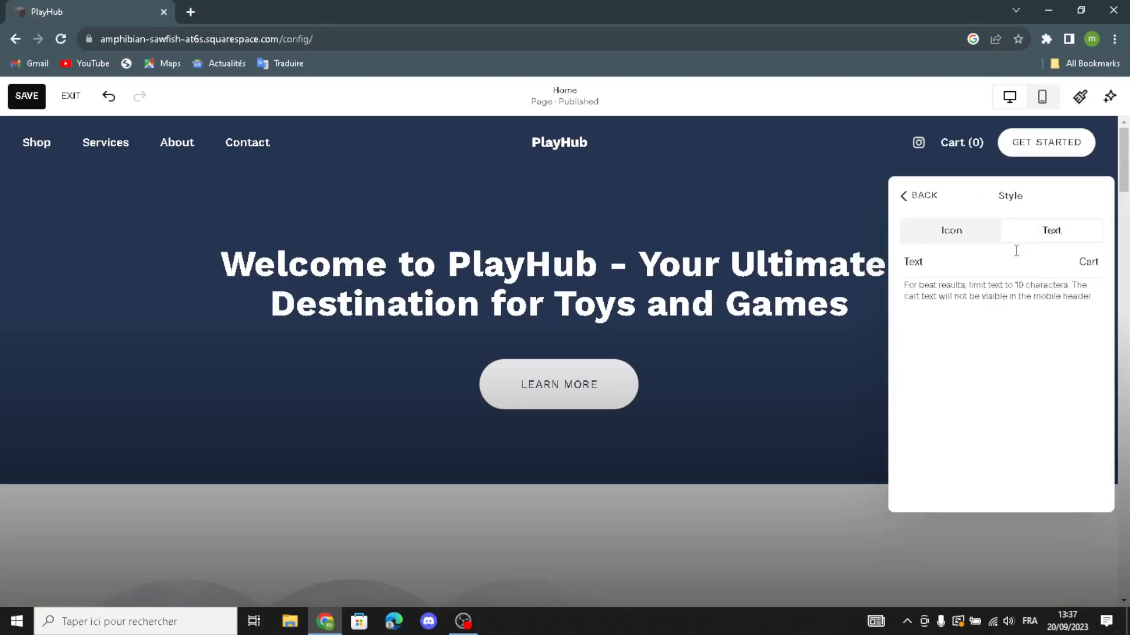
drag(977, 274, 1002, 317)
click(919, 197)
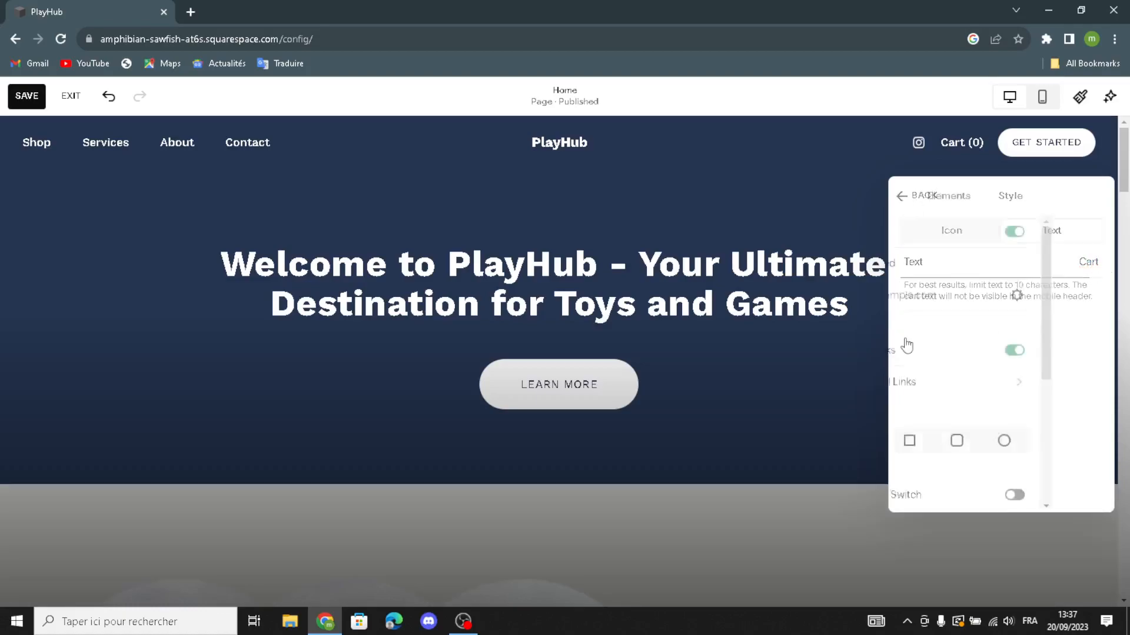
Review the remaining header element options and the Dynamic header style settings, and leave header editing
scroll(997, 457, down, 1)
scroll(997, 457, down, 1)
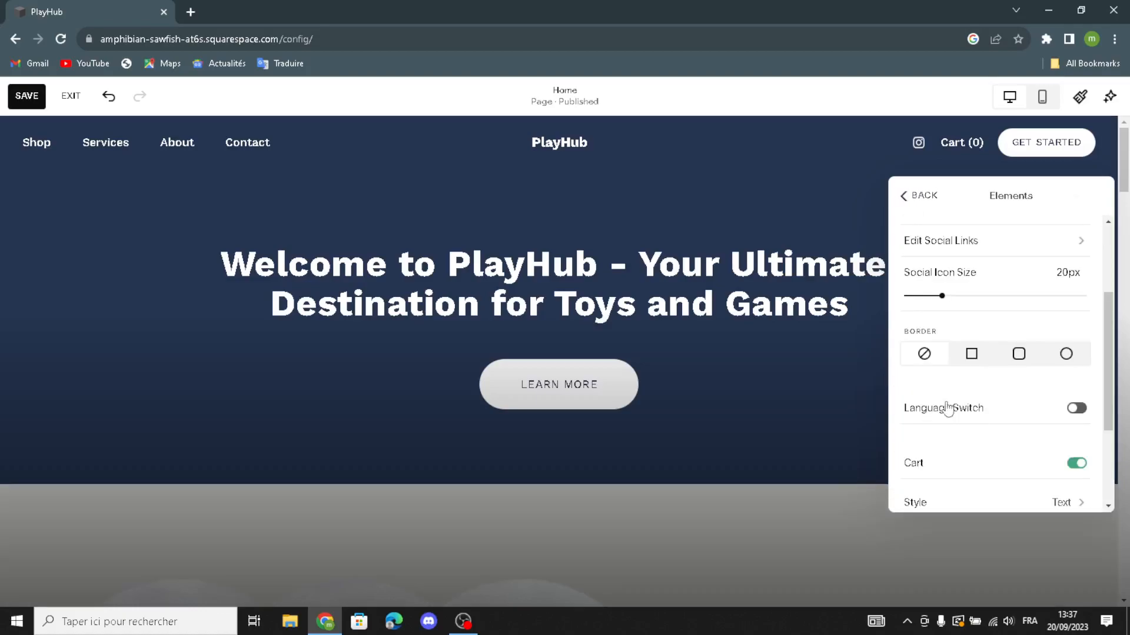
scroll(1050, 429, down, 2)
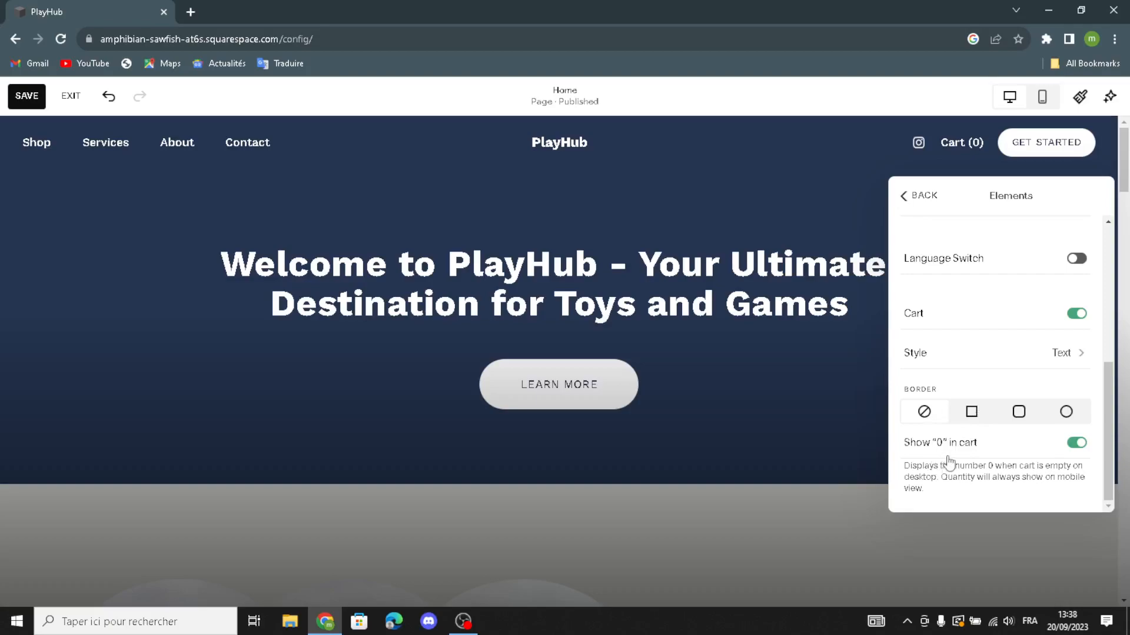
click(906, 200)
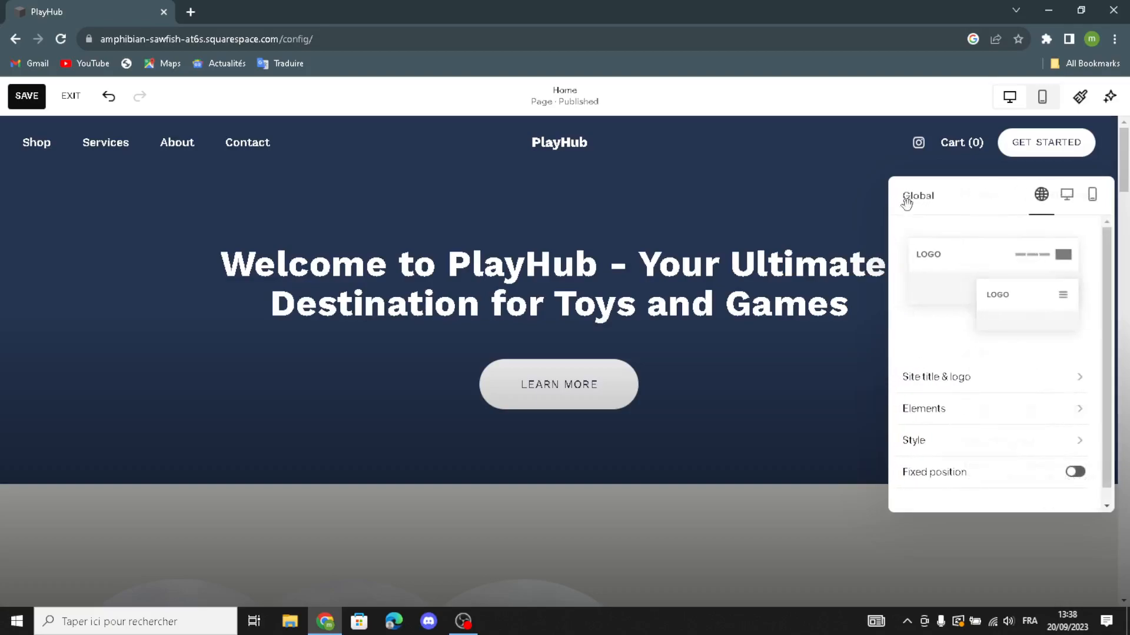
click(922, 441)
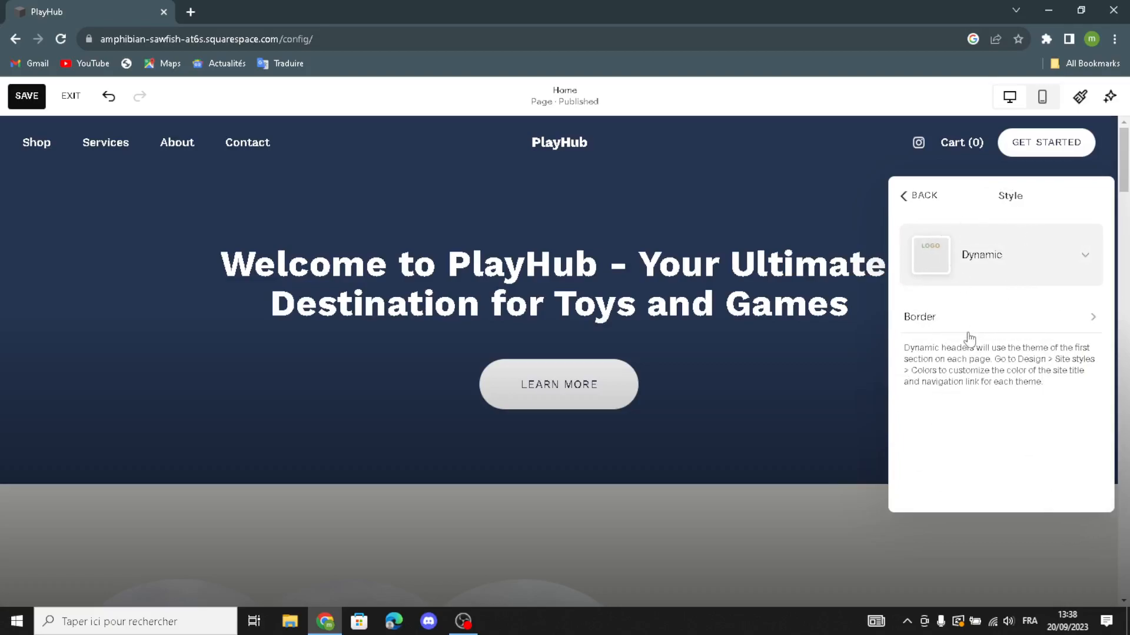
click(910, 194)
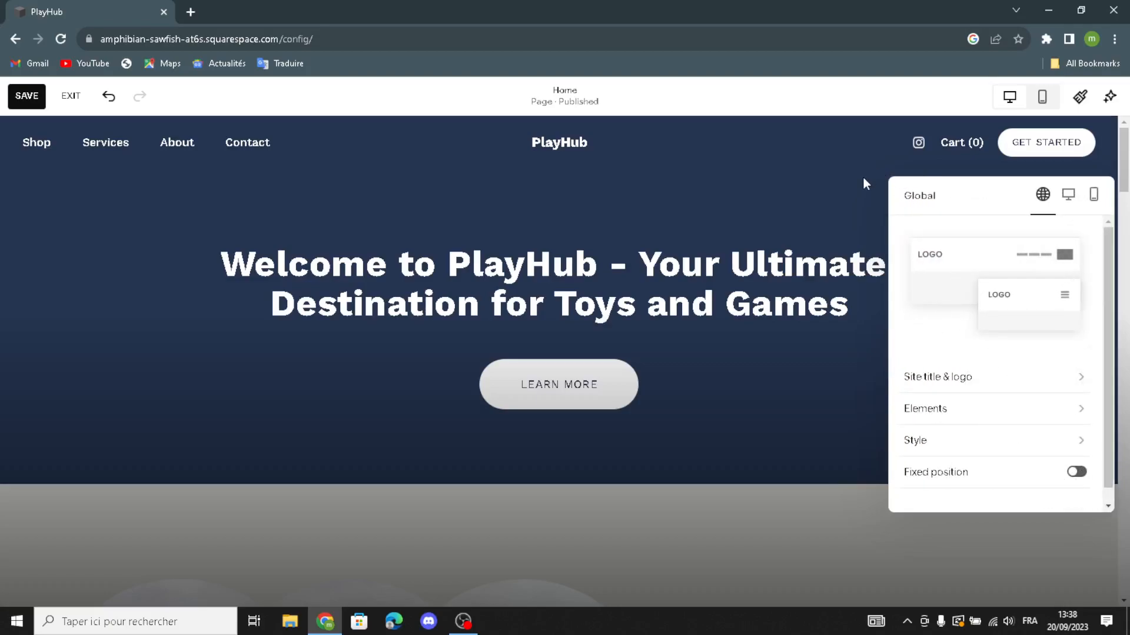
click(848, 200)
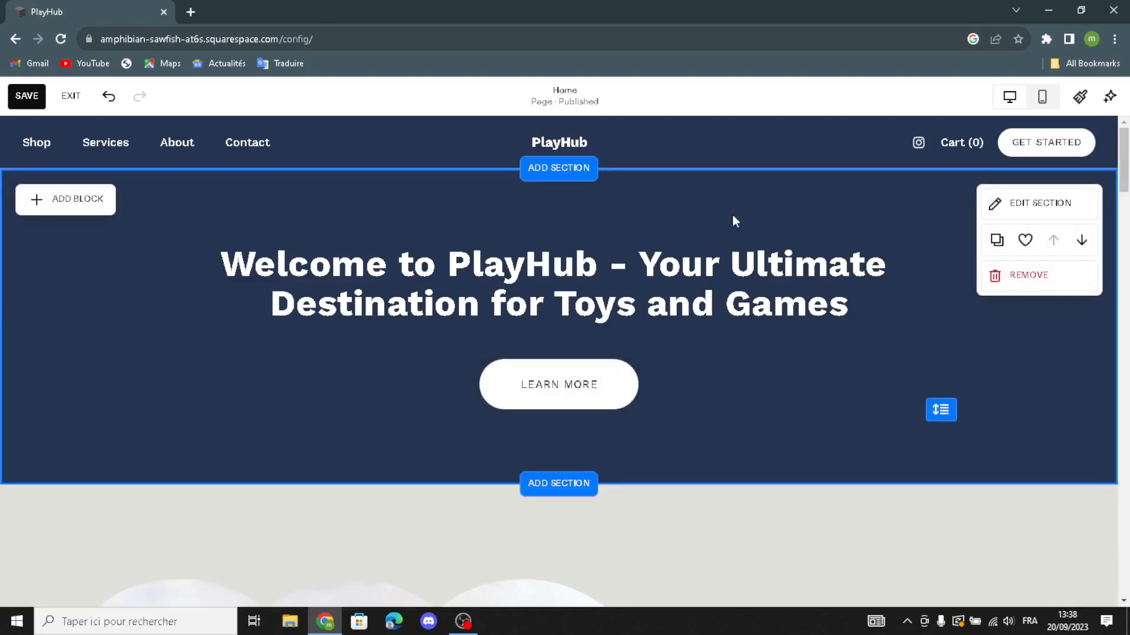
Add an Image block to the "Make it" section below the welcome banner
scroll(487, 362, down, 10)
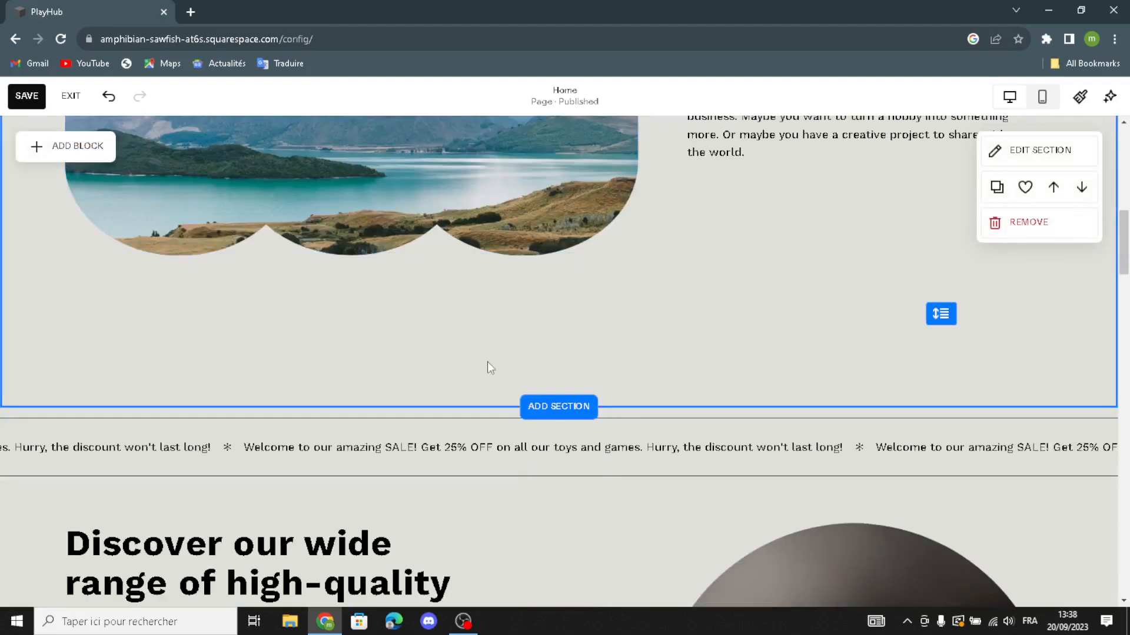
scroll(487, 362, up, 6)
click(74, 304)
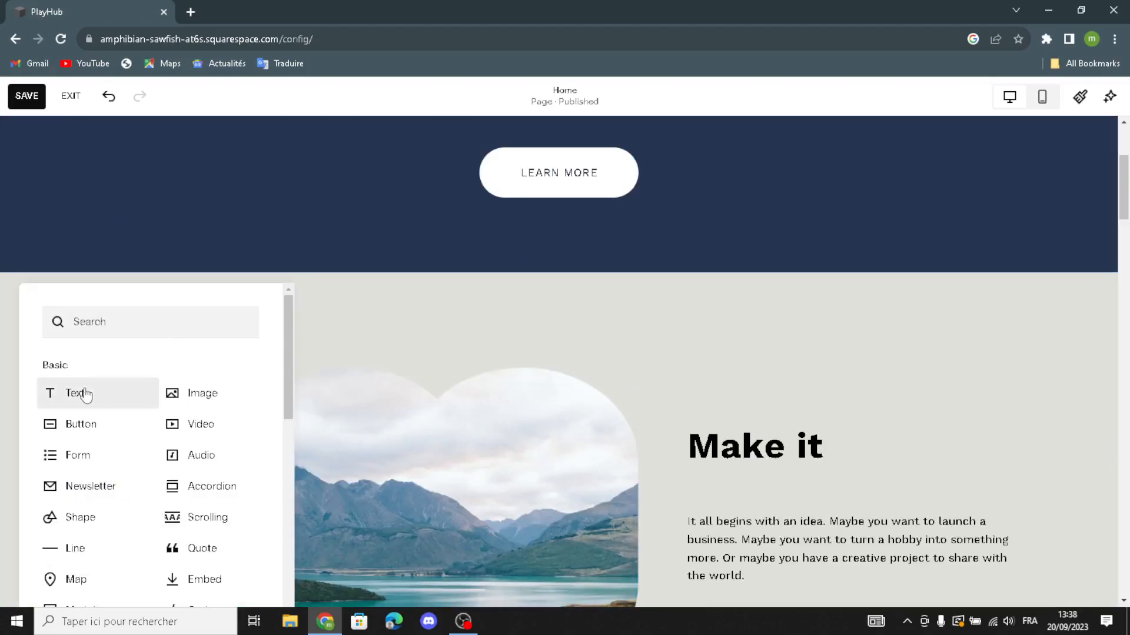
click(205, 396)
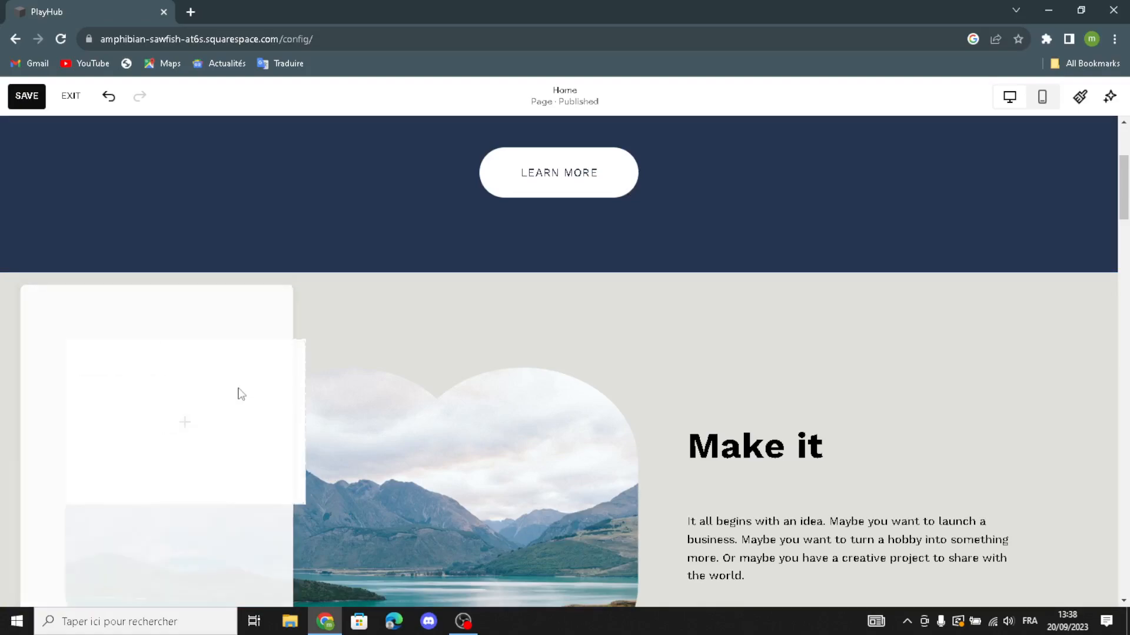
Fill the new image block with a free stock photo of a child playing with a colourful block robot, searching for "toys and games"
click(185, 423)
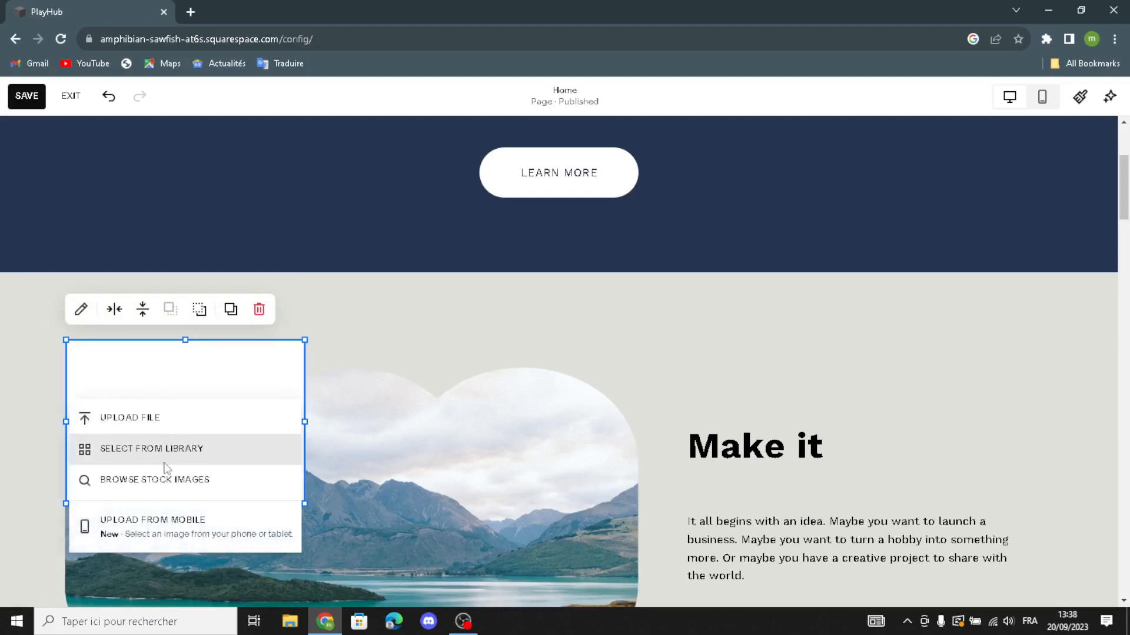
click(177, 480)
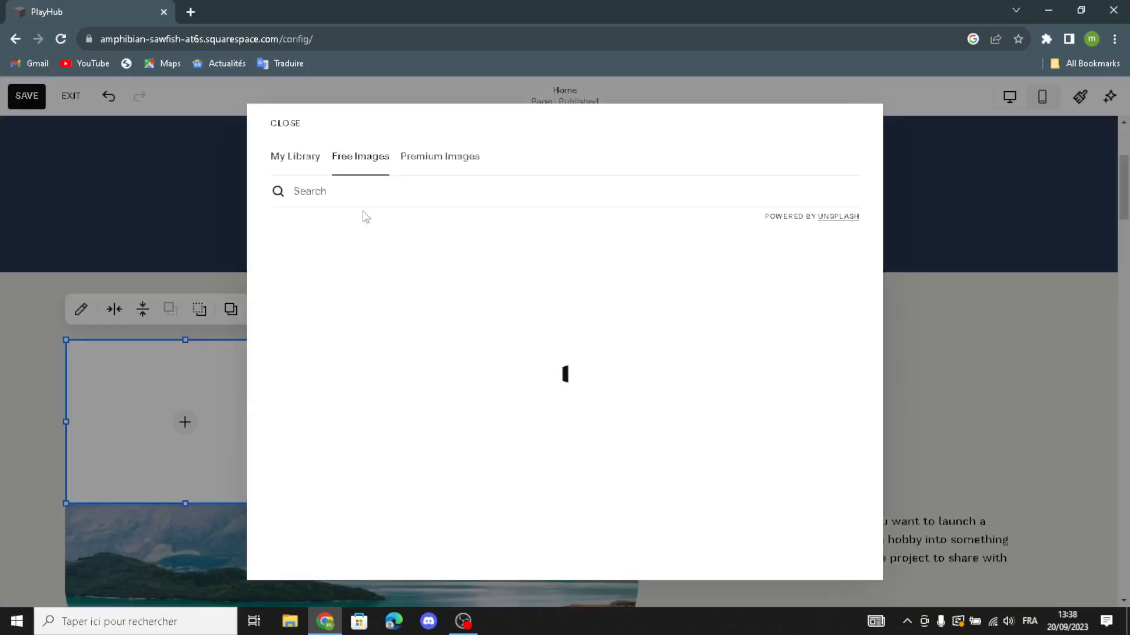
click(327, 189)
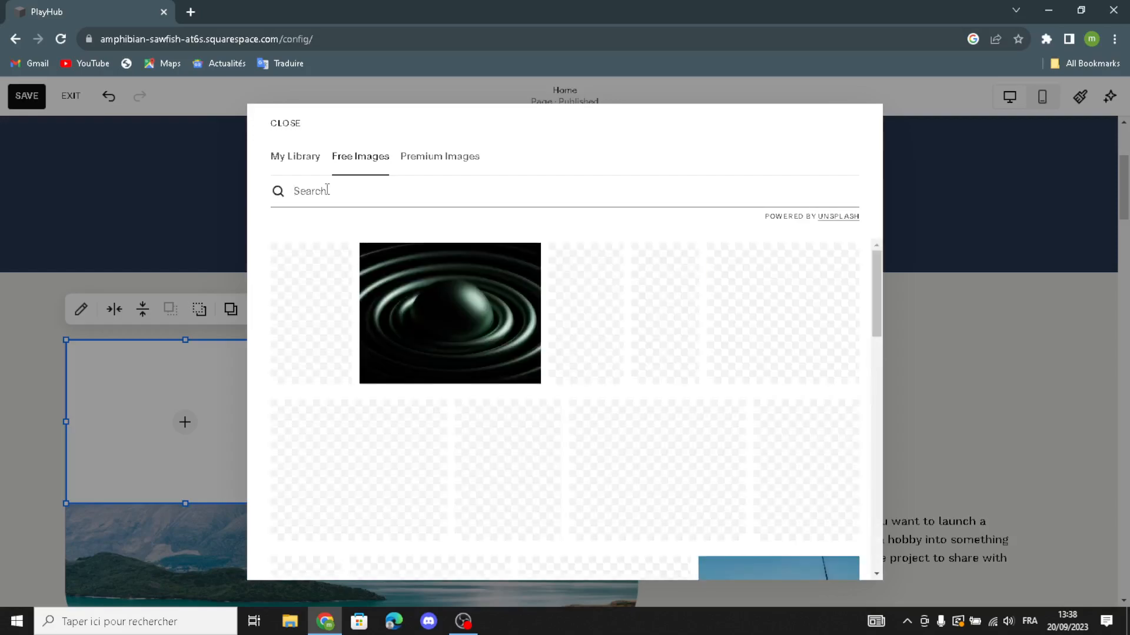
text(toys a)
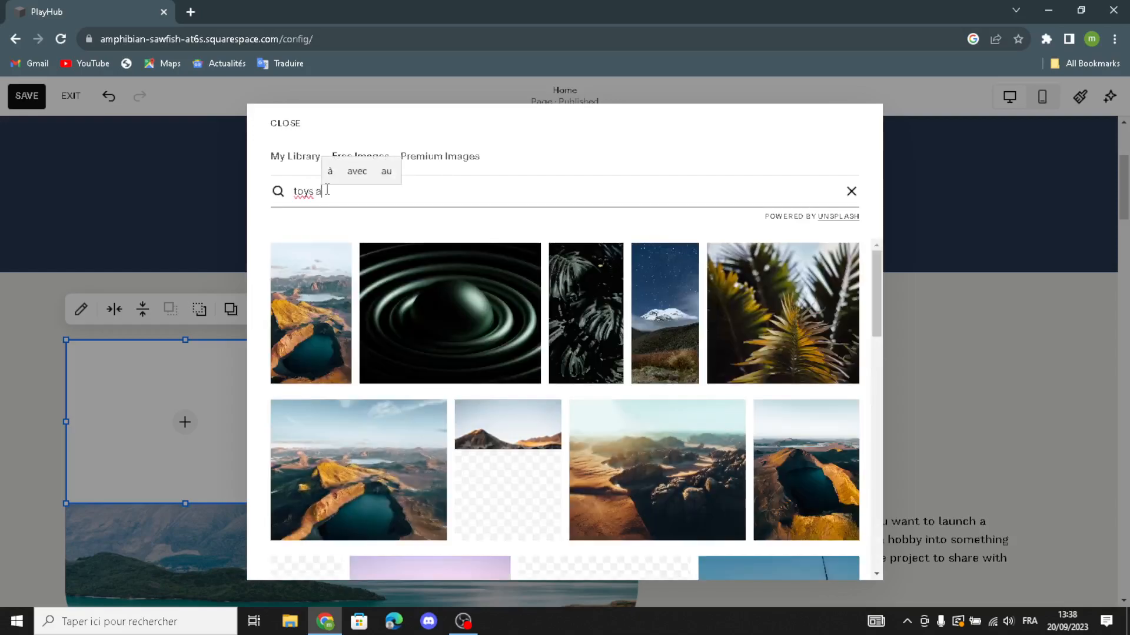
text(nd ga)
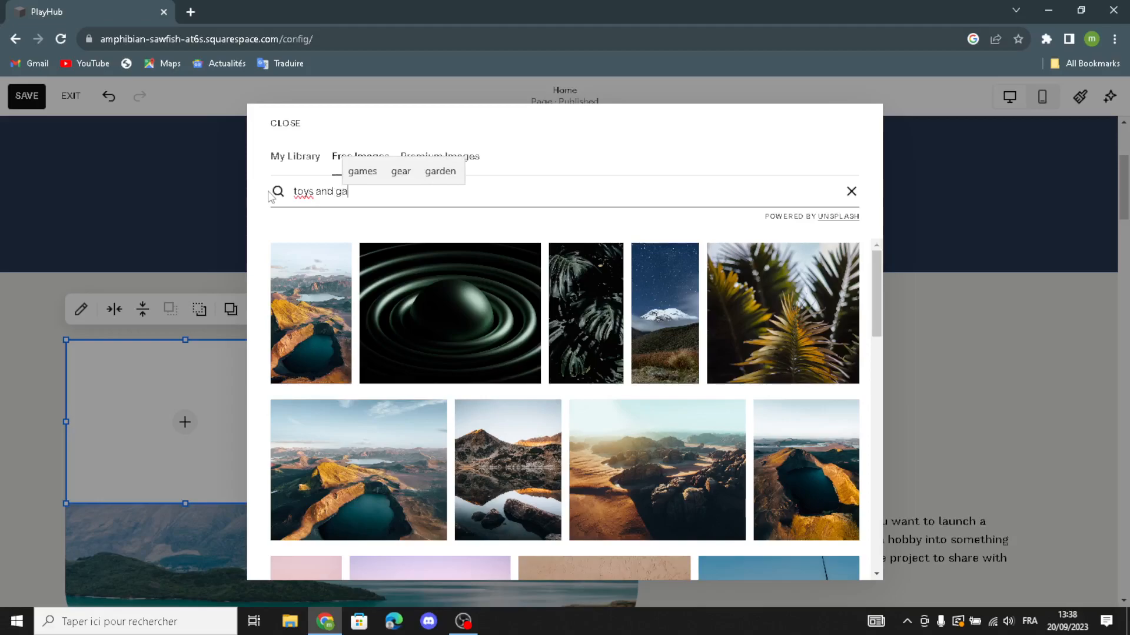
text(mes)
key(Return)
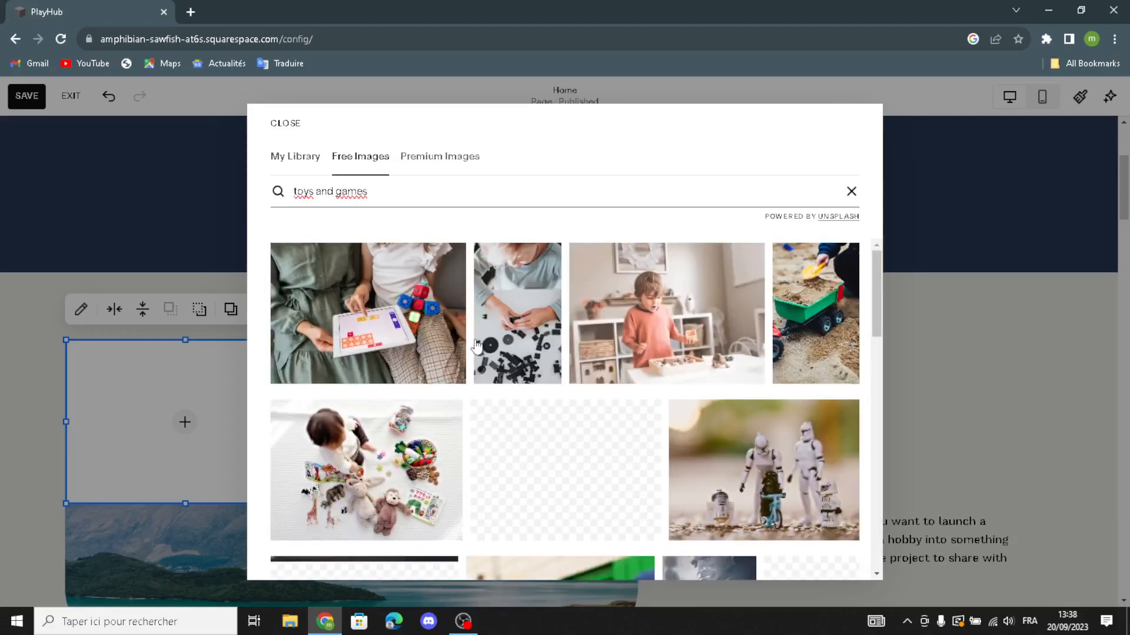
scroll(620, 456, down, 6)
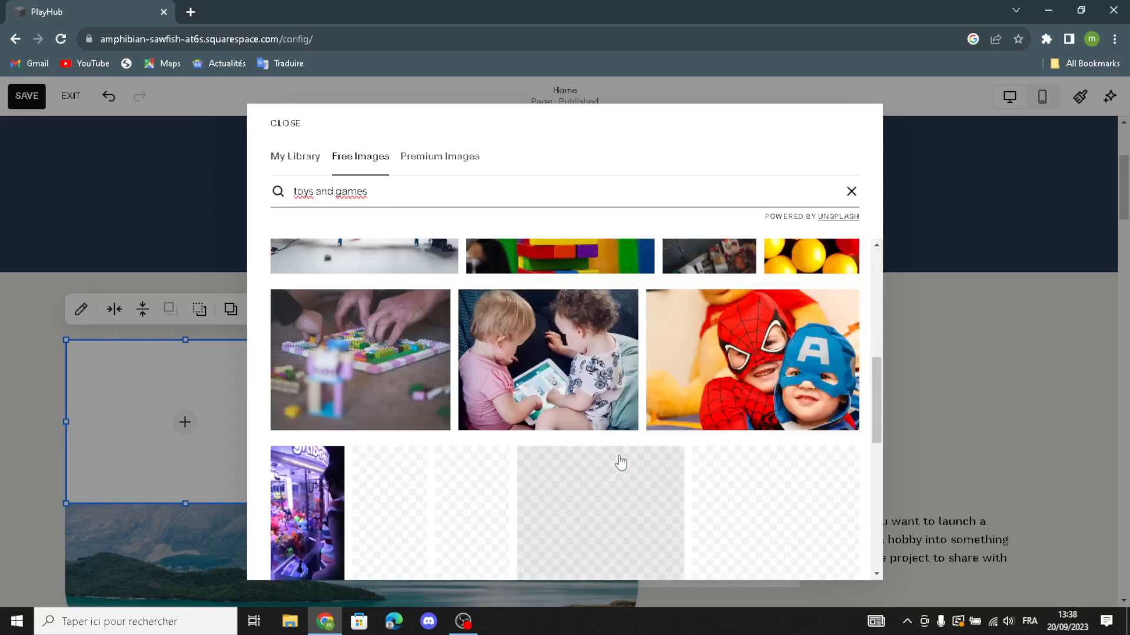
scroll(630, 482, down, 6)
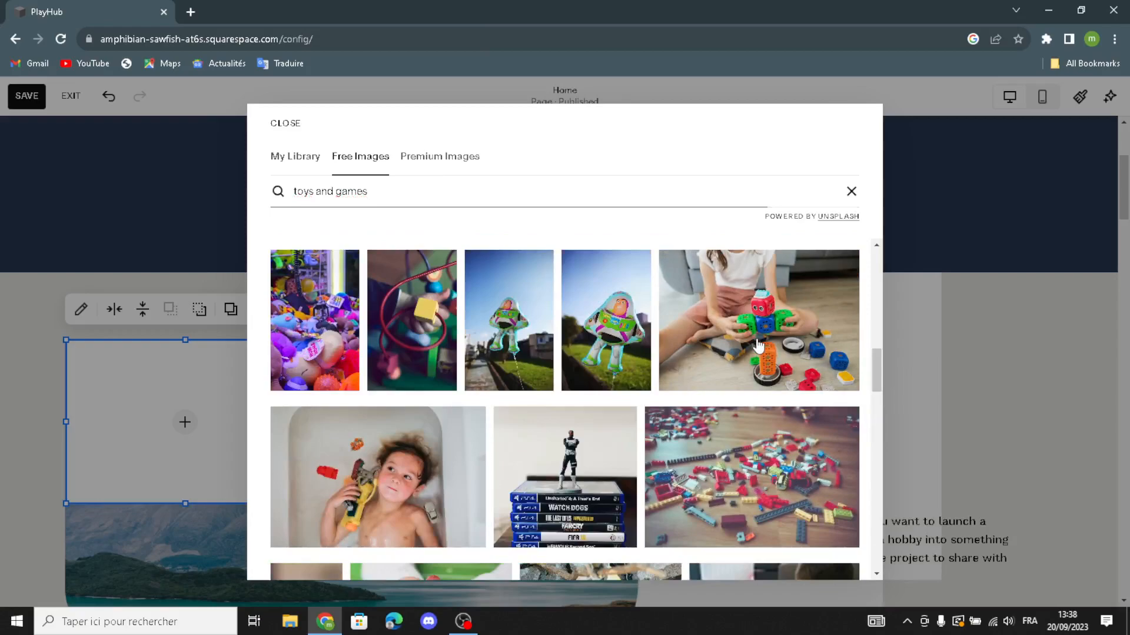
click(739, 353)
click(638, 396)
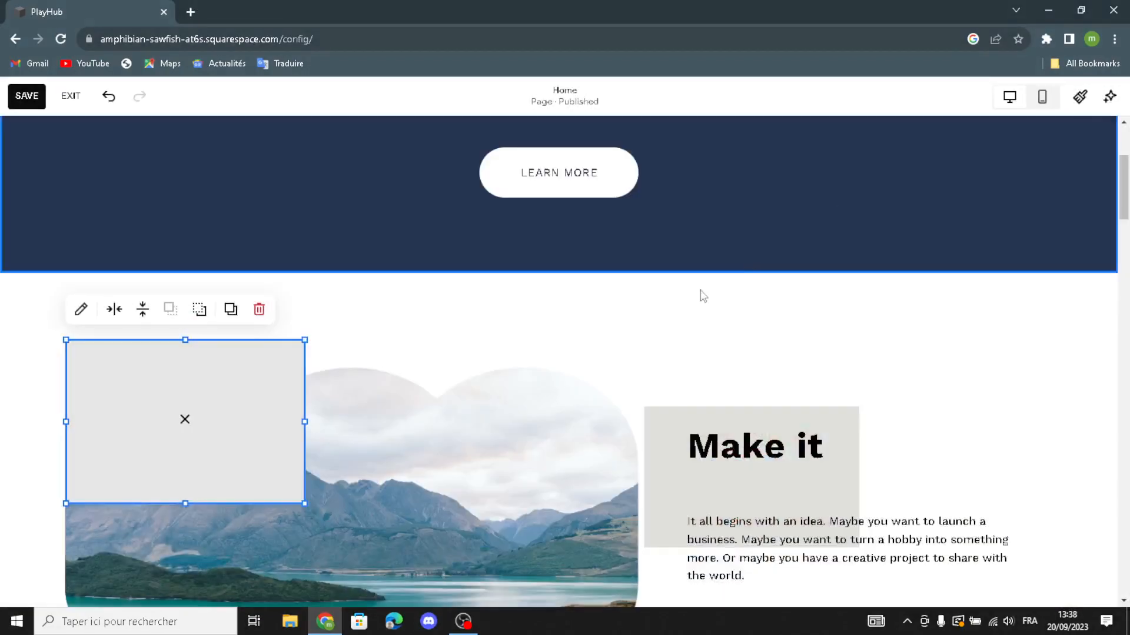
Move the toy photo to the left side of the "Make it" section and enlarge it over the landscape image
drag(250, 375, 11, 203)
drag(476, 477, 517, 507)
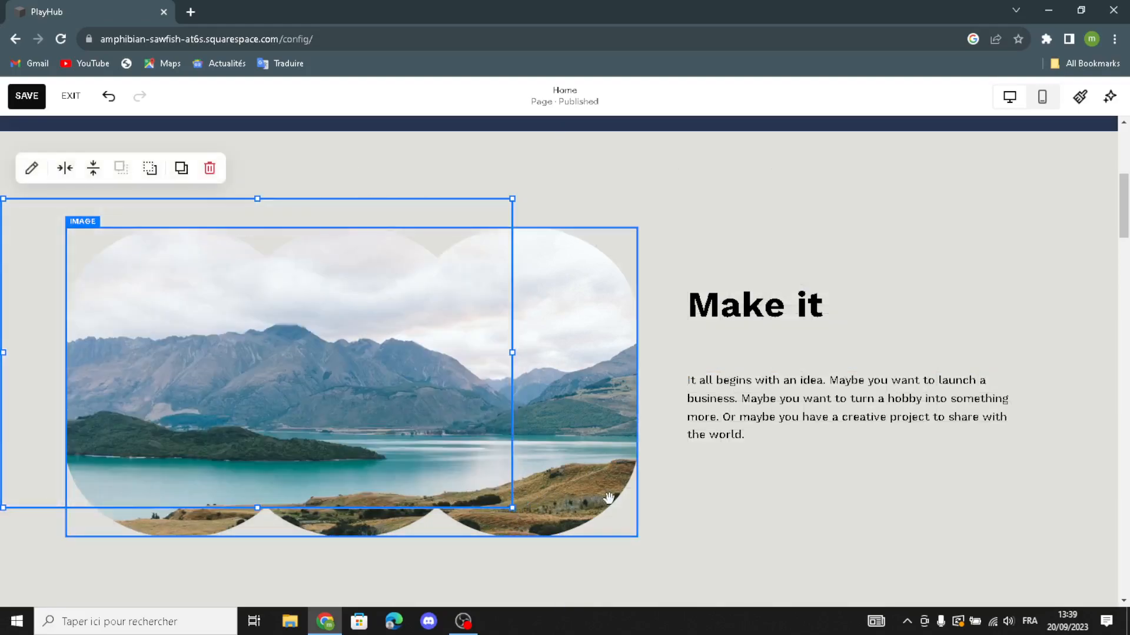
click(609, 497)
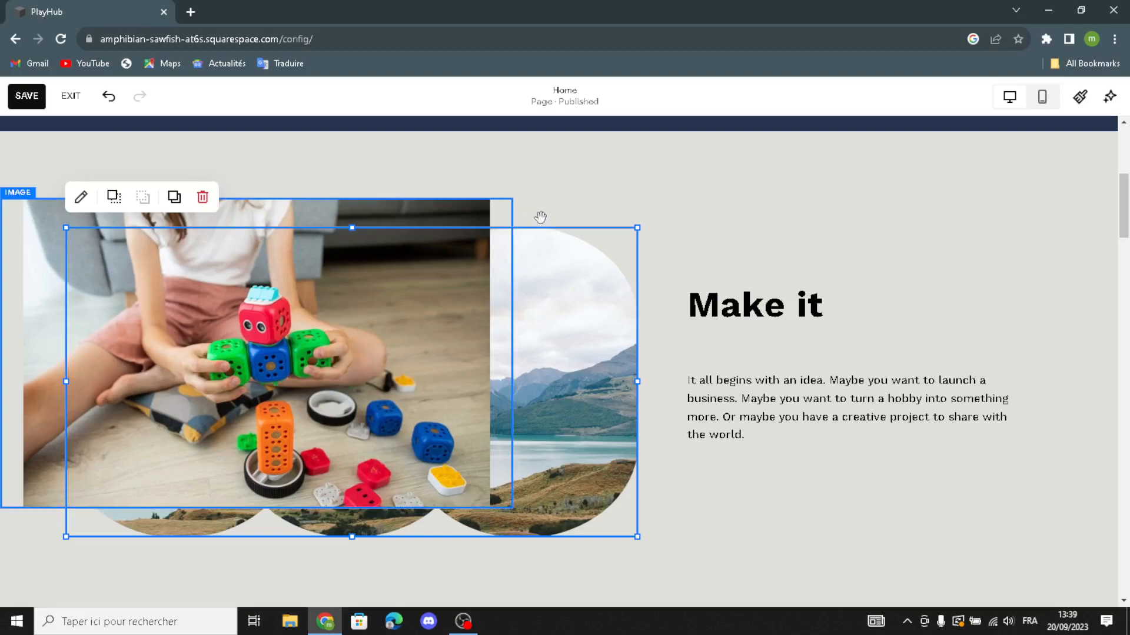
drag(496, 349, 755, 497)
Look over the homepage sections below the toy photo and save the page changes
scroll(755, 497, down, 7)
scroll(645, 430, up, 4)
scroll(251, 416, down, 5)
right_click(228, 404)
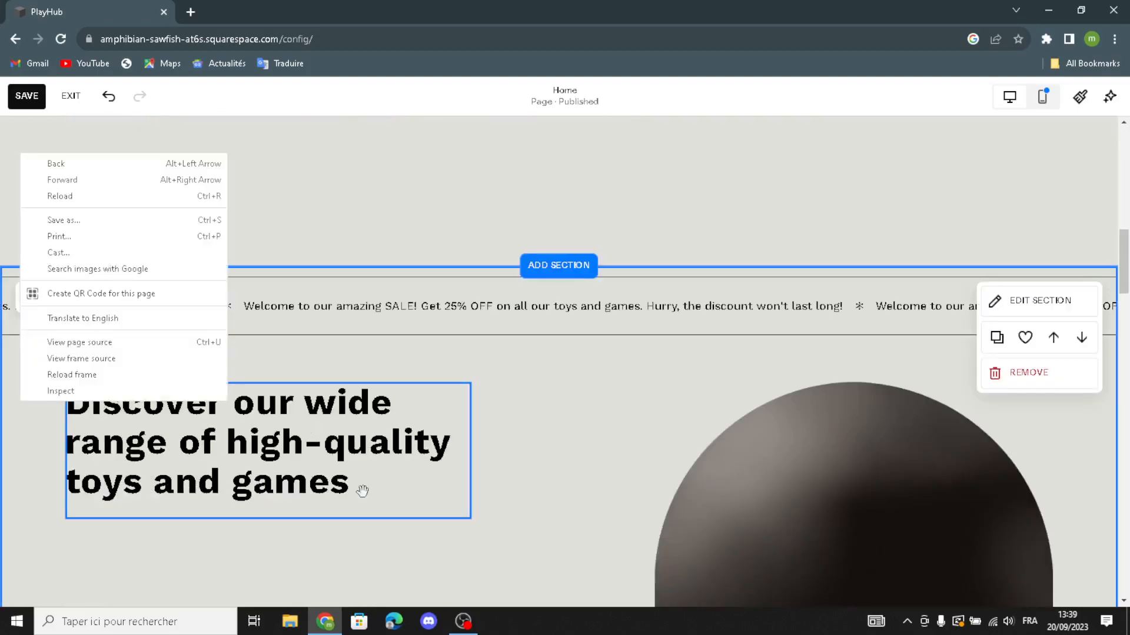
scroll(362, 492, down, 6)
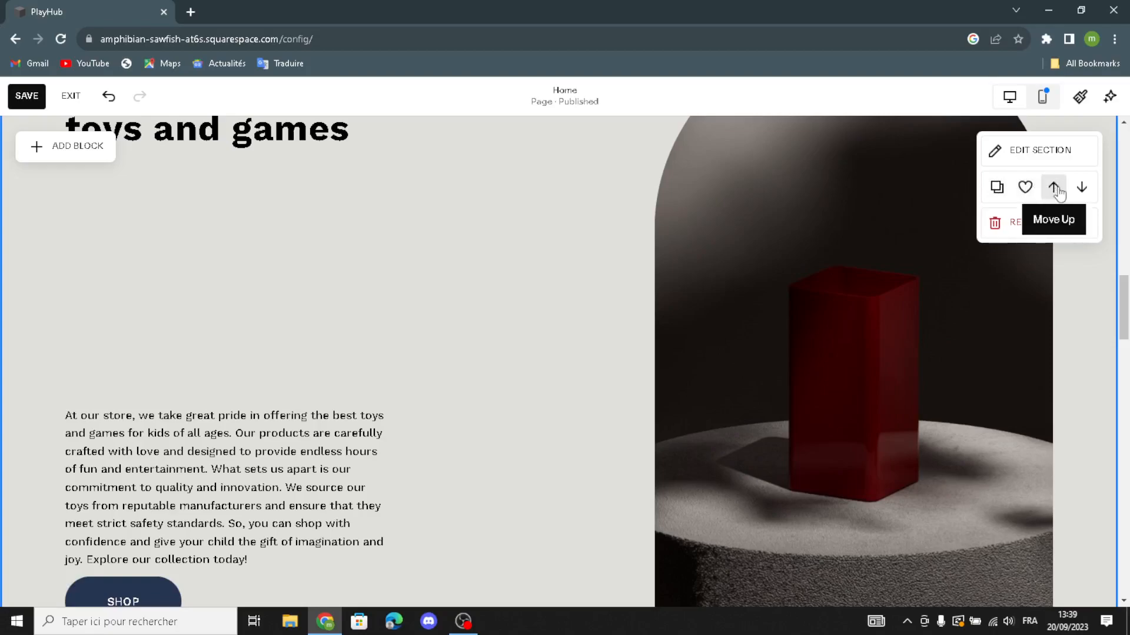
scroll(511, 478, down, 4)
click(24, 96)
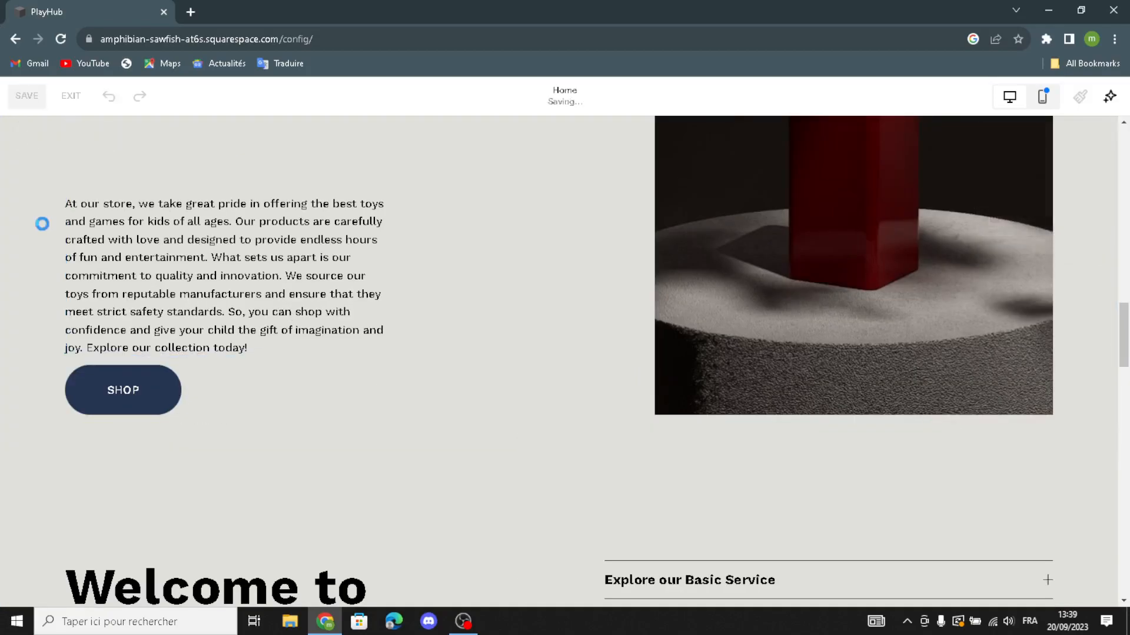